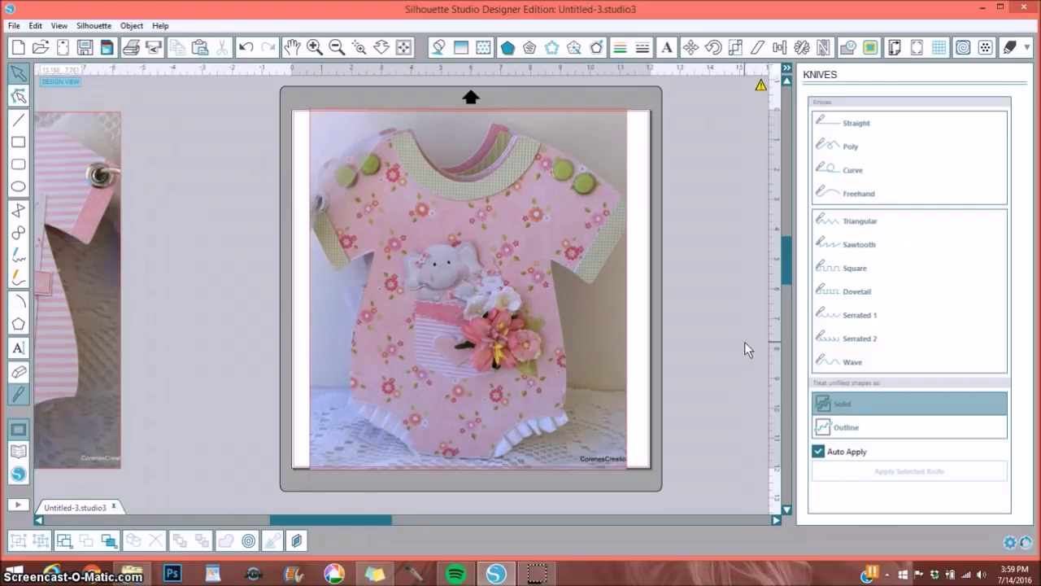
Step: Shift the floral onesie photo right and drag the striped onesie photo over it
mouse_move(502, 222)
mouse_down()
mouse_move(442, 158)
mouse_move(409, 157)
mouse_move(558, 186)
mouse_move(609, 210)
mouse_move(590, 259)
mouse_move(321, 232)
mouse_move(333, 242)
mouse_move(430, 195)
mouse_move(416, 174)
mouse_move(523, 176)
mouse_up()
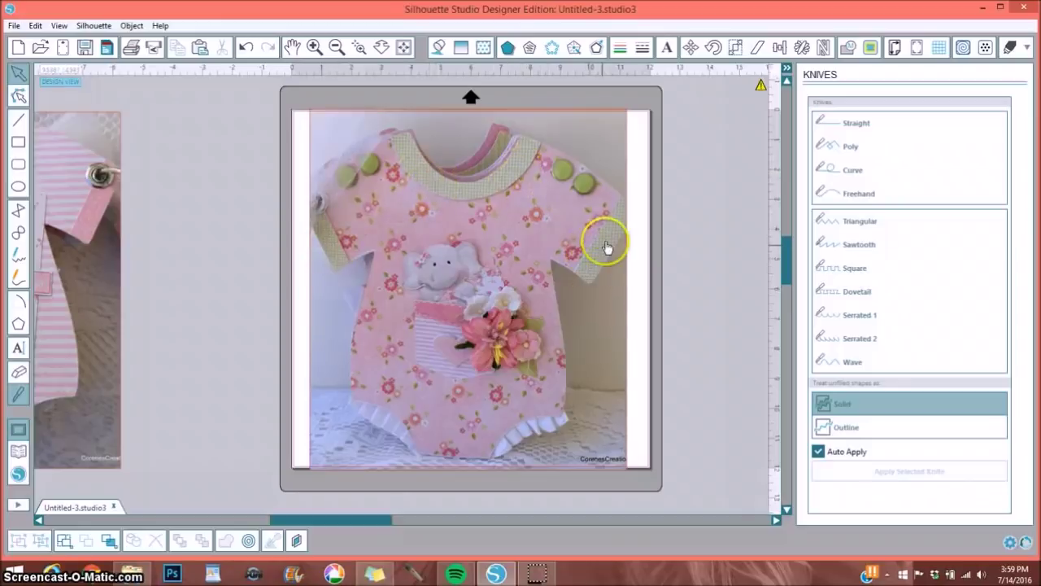
drag(309, 259, 434, 258)
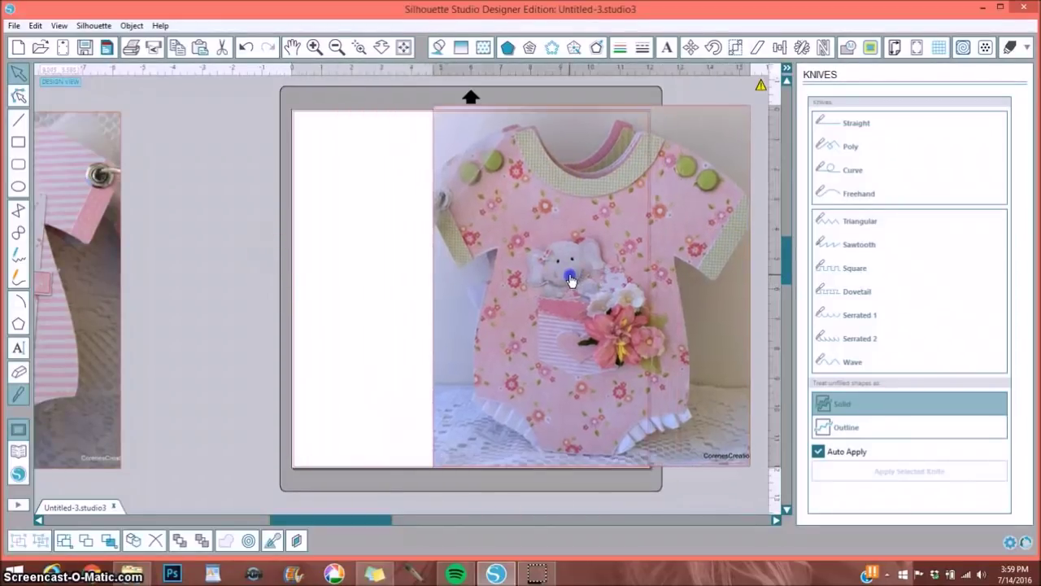
drag(89, 280, 400, 281)
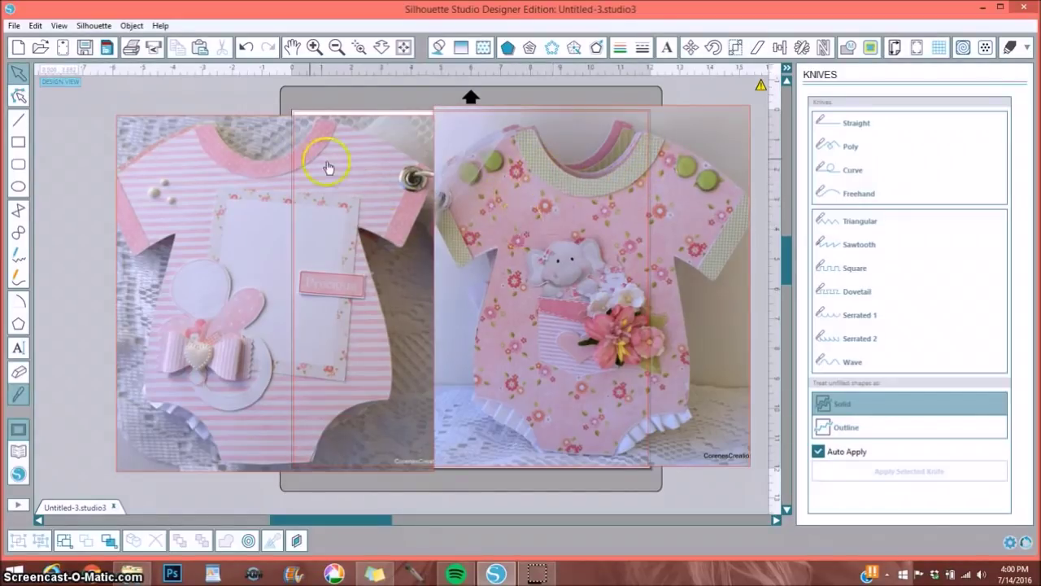
drag(328, 165, 691, 185)
Step: Delete the two sample photos and place the pink floral onesie image on the mat
click(433, 168)
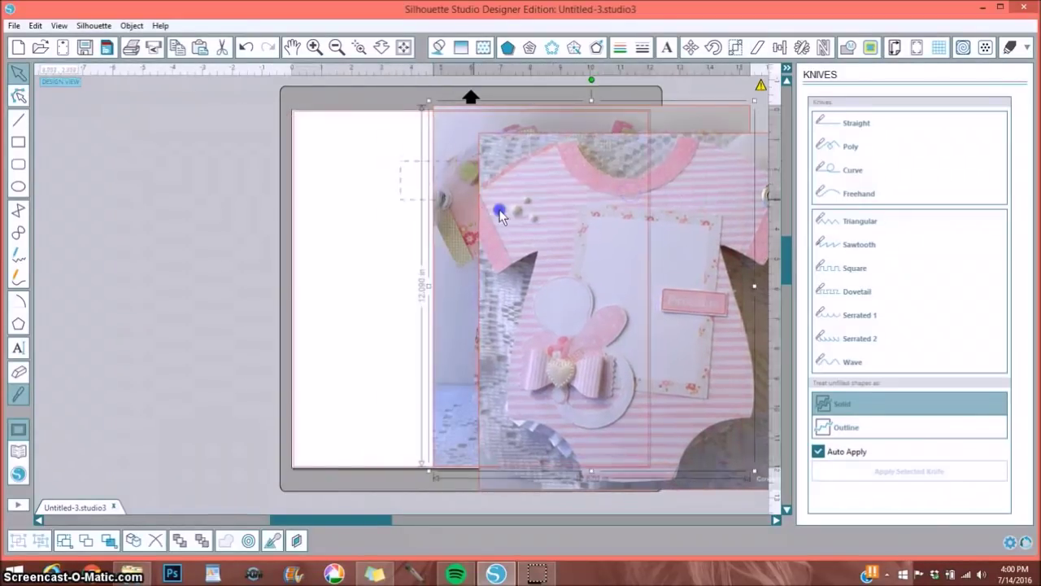
key(Delete)
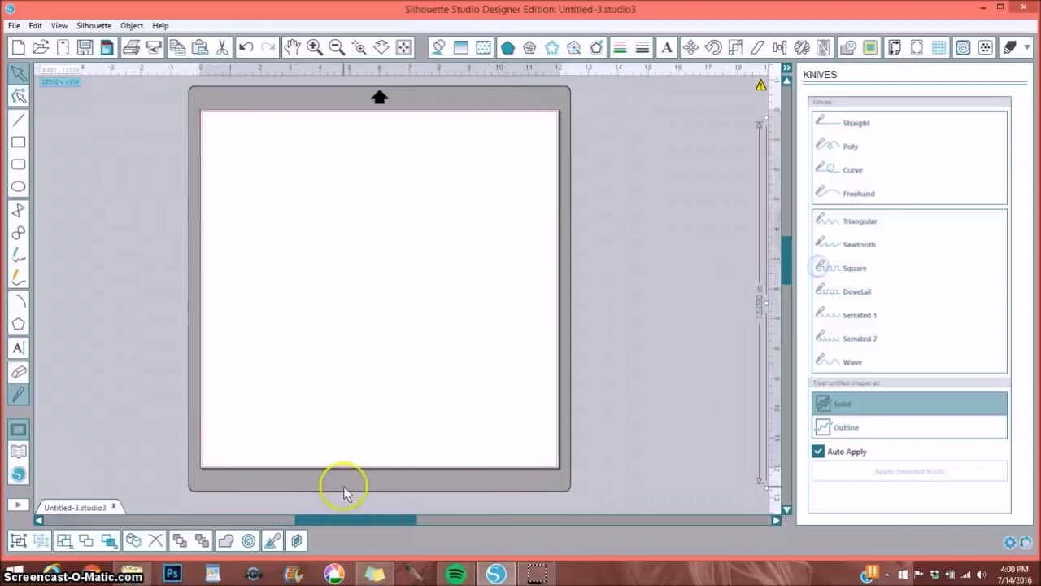
drag(337, 520, 244, 520)
drag(144, 388, 736, 332)
Step: Fit the whole mat in view and nudge the onesie image slightly right into place
click(481, 140)
click(405, 47)
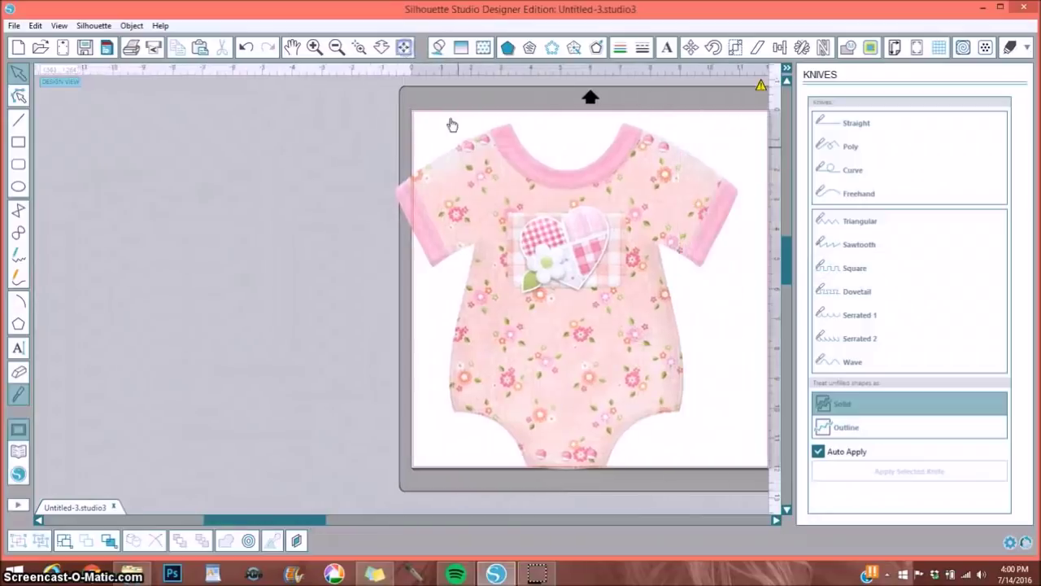
click(469, 213)
drag(469, 213, 473, 213)
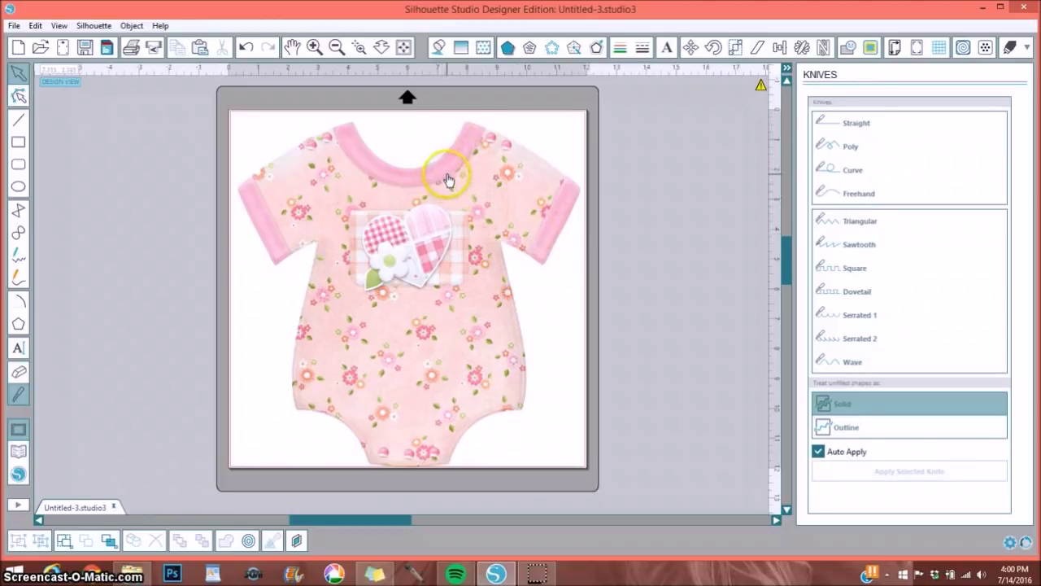
click(1013, 50)
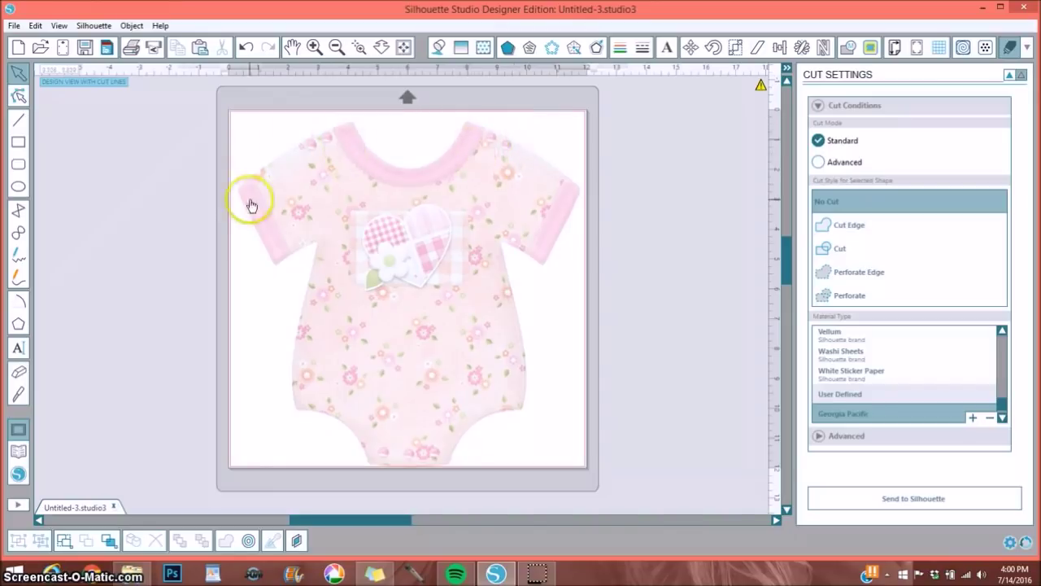
Step: Return from the No Cut settings view to the full-colour design view
click(1009, 73)
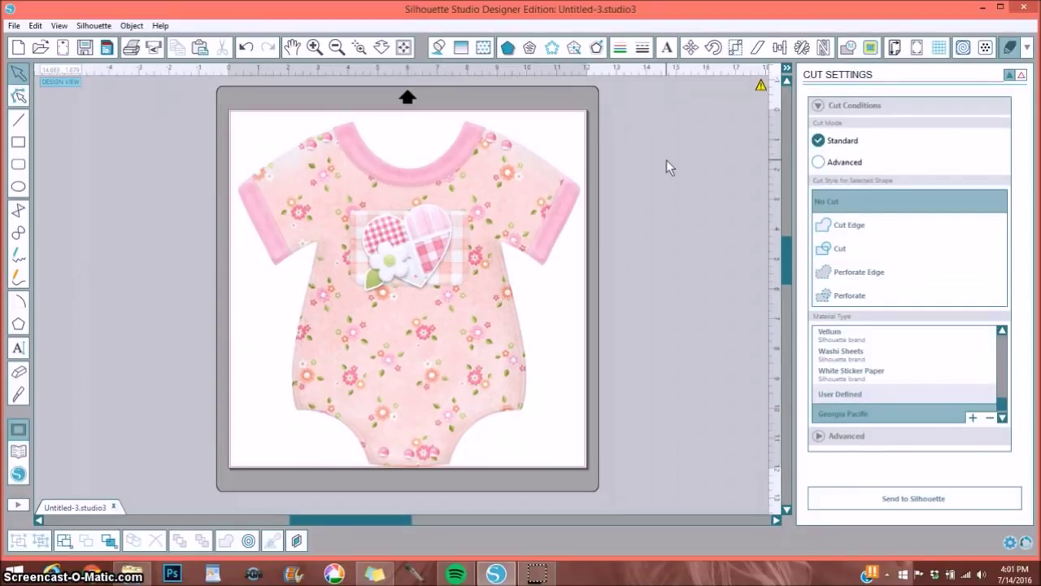
Step: Trace the onesie's outer edge with High Pass Filter off and threshold 100, then verify the outline
click(870, 47)
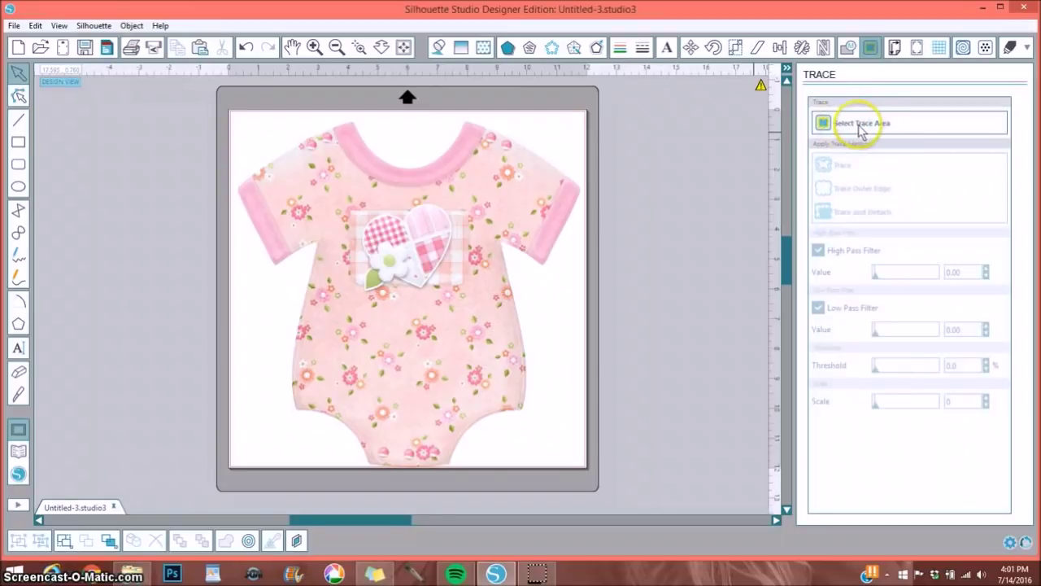
click(858, 125)
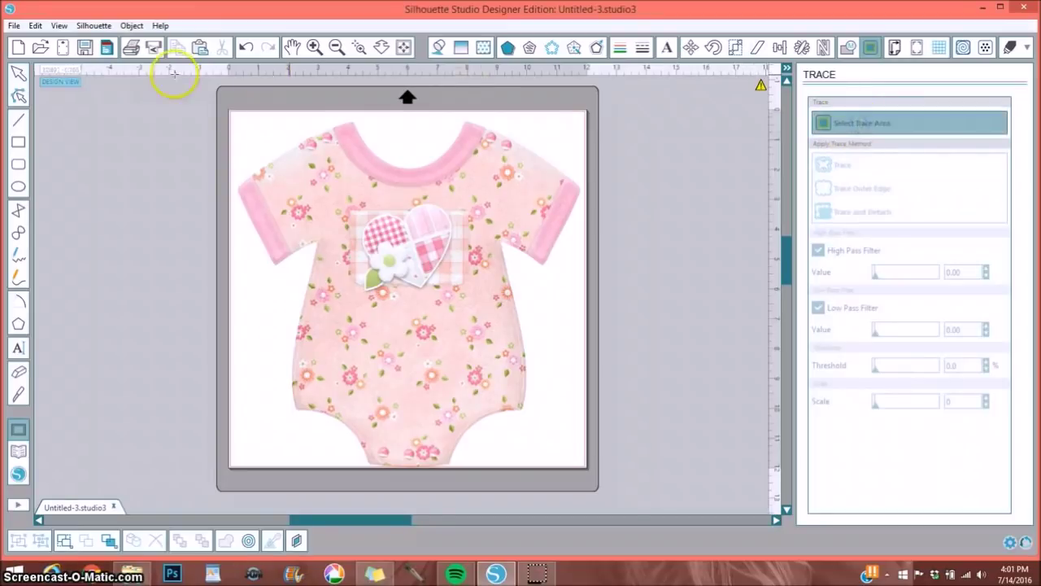
mouse_move(186, 92)
mouse_down()
mouse_move(380, 269)
mouse_move(563, 512)
mouse_move(634, 491)
mouse_up()
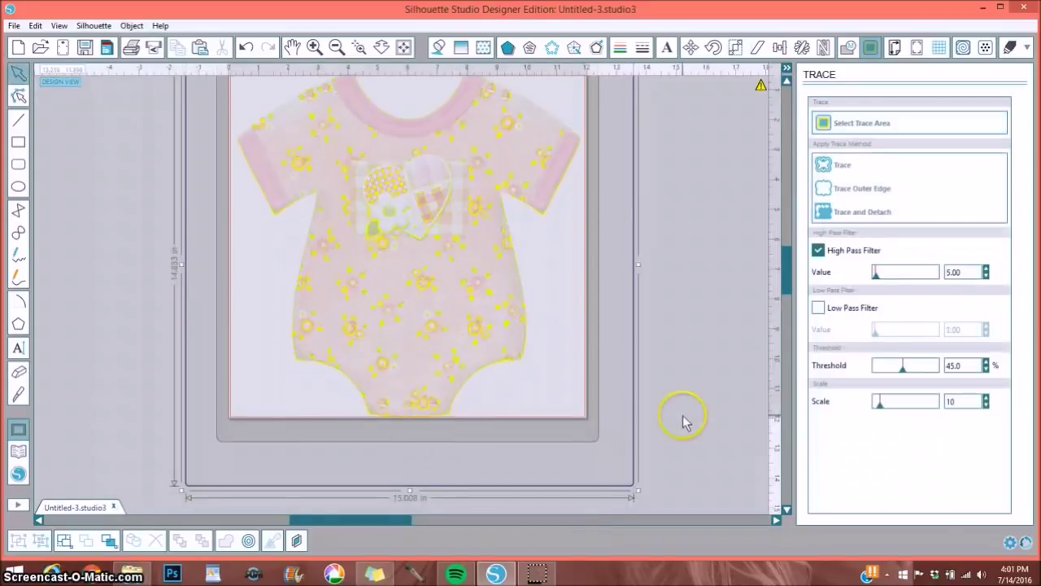
click(818, 252)
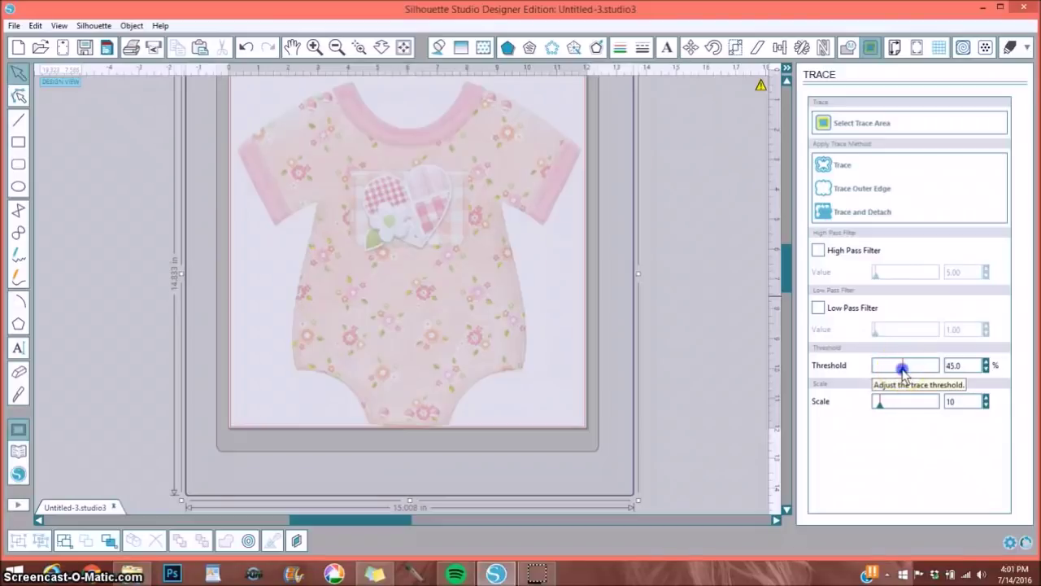
click(990, 366)
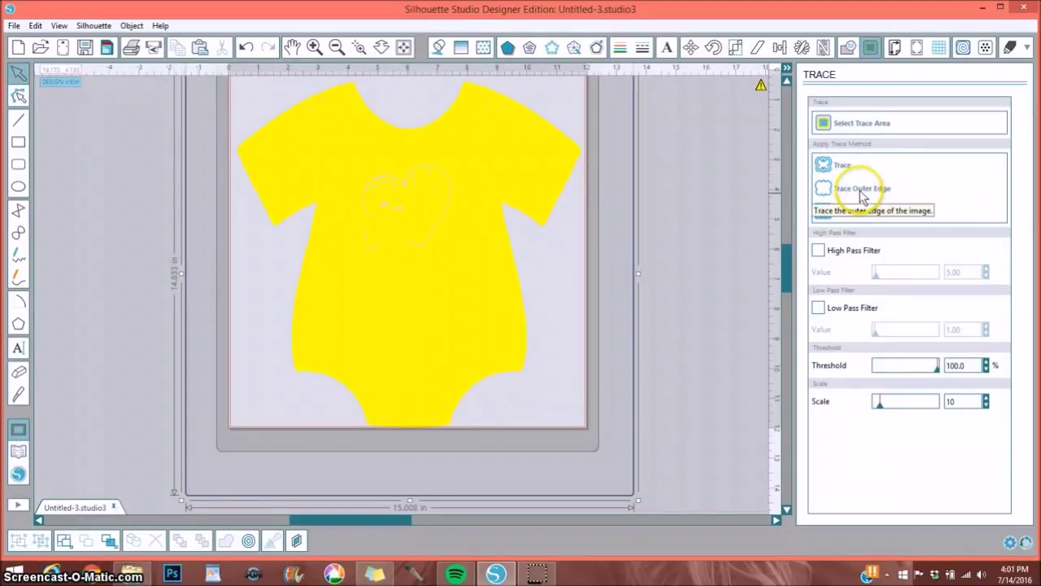
click(858, 196)
drag(460, 177, 732, 188)
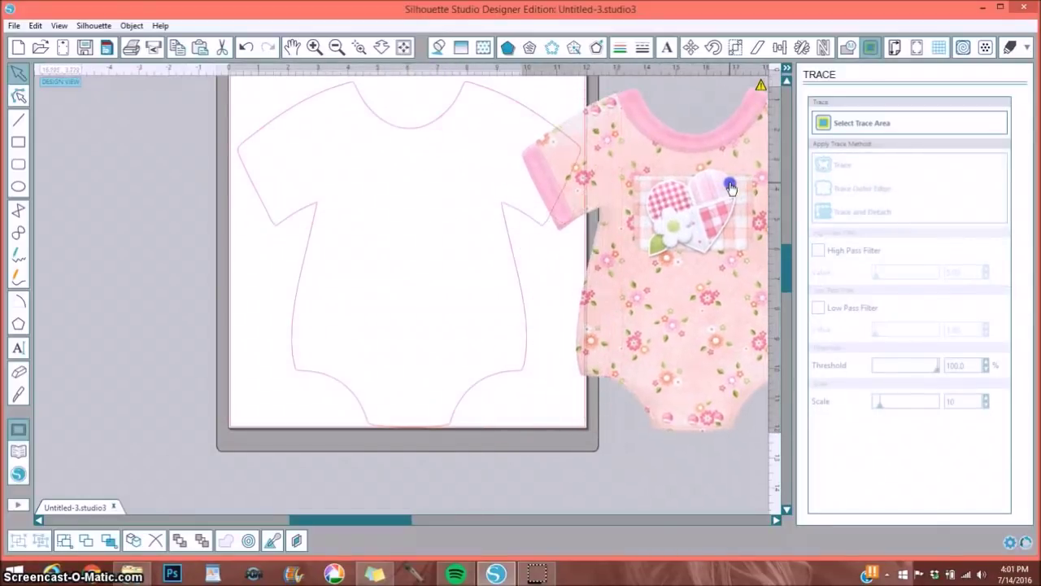
click(245, 46)
Step: Zoom in on the onesie's neckline and collar area
scroll(349, 121, up, 2)
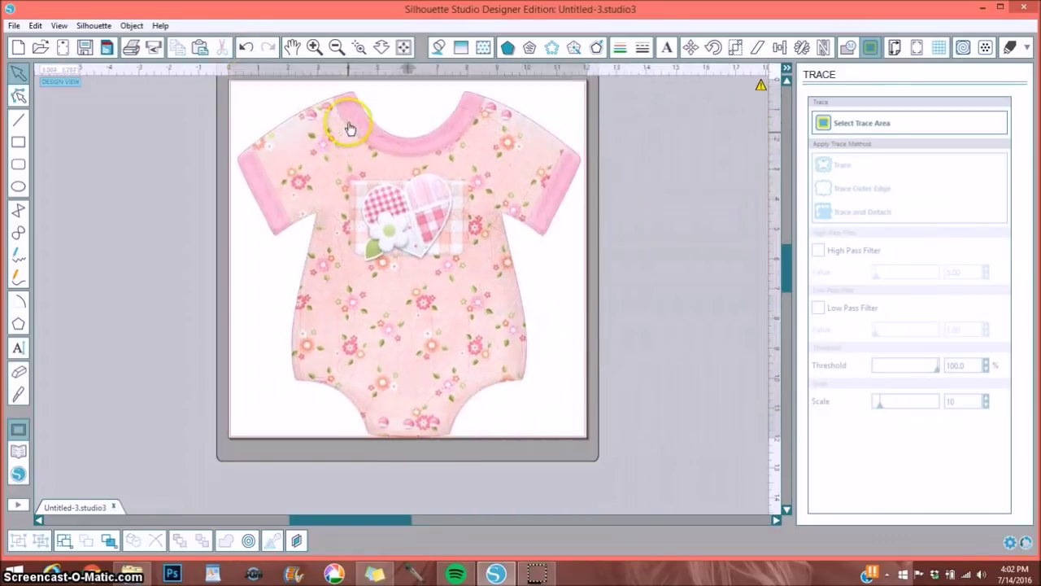
click(362, 49)
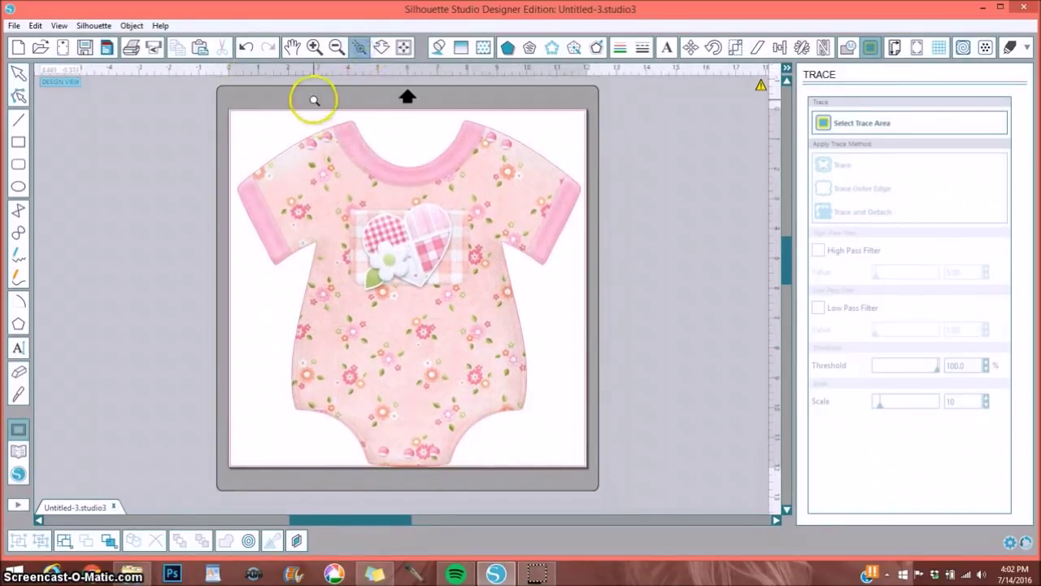
drag(307, 105, 433, 179)
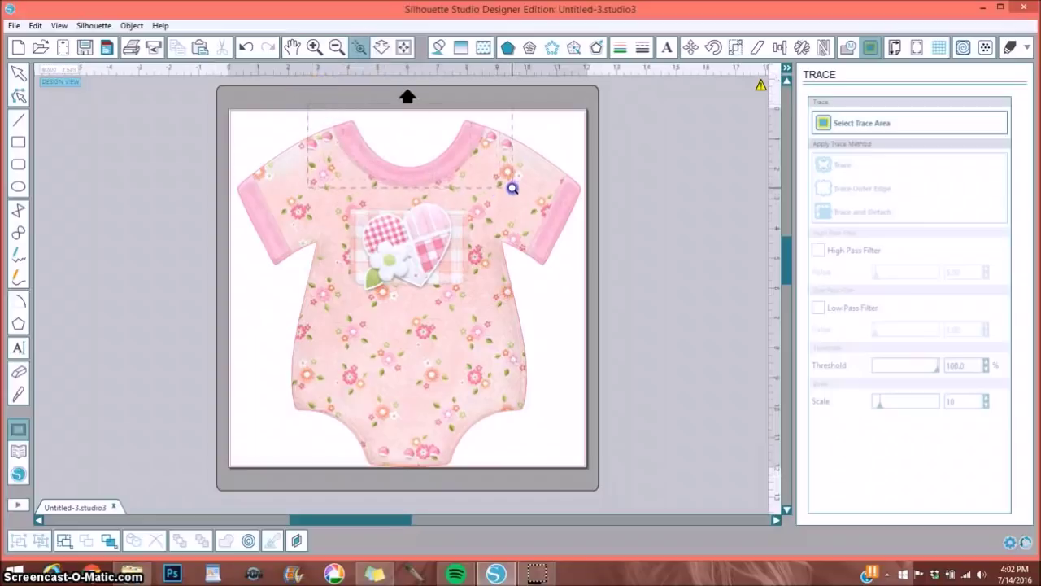
drag(512, 188, 511, 189)
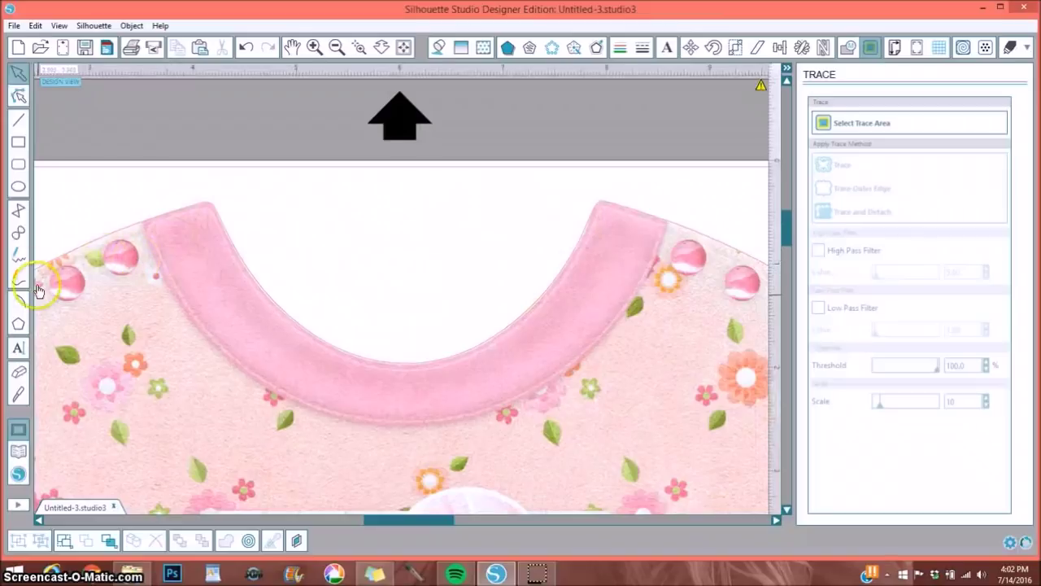
Step: Select the Knife tool with the Curve knife, undoing a stray knife point
click(19, 397)
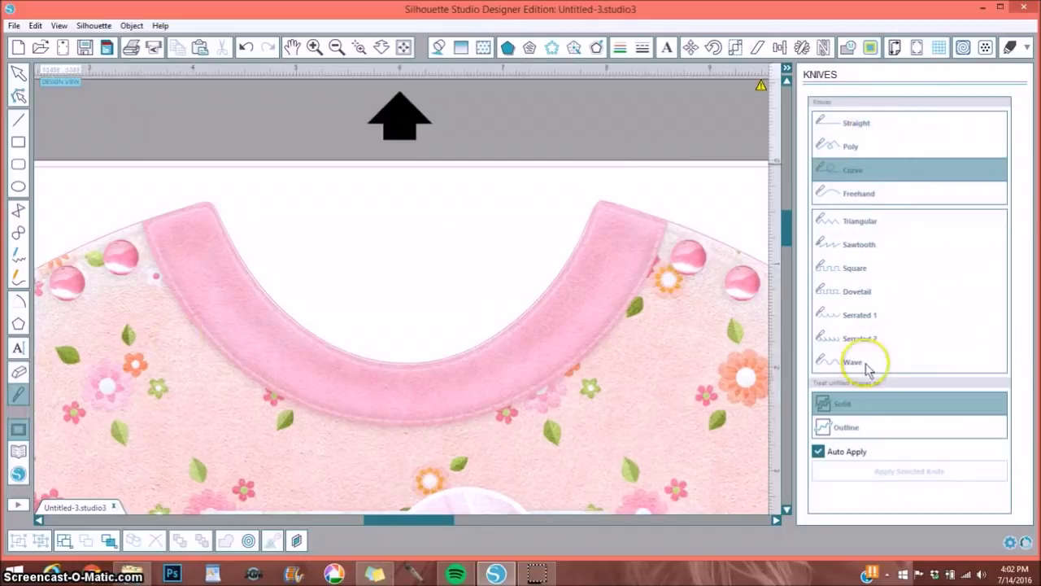
click(856, 128)
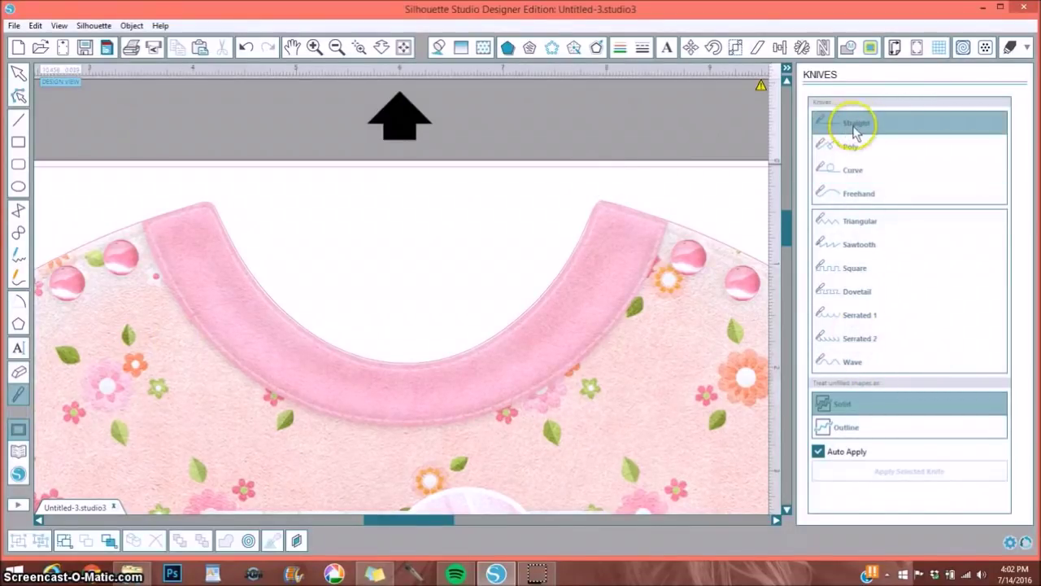
click(848, 172)
click(146, 209)
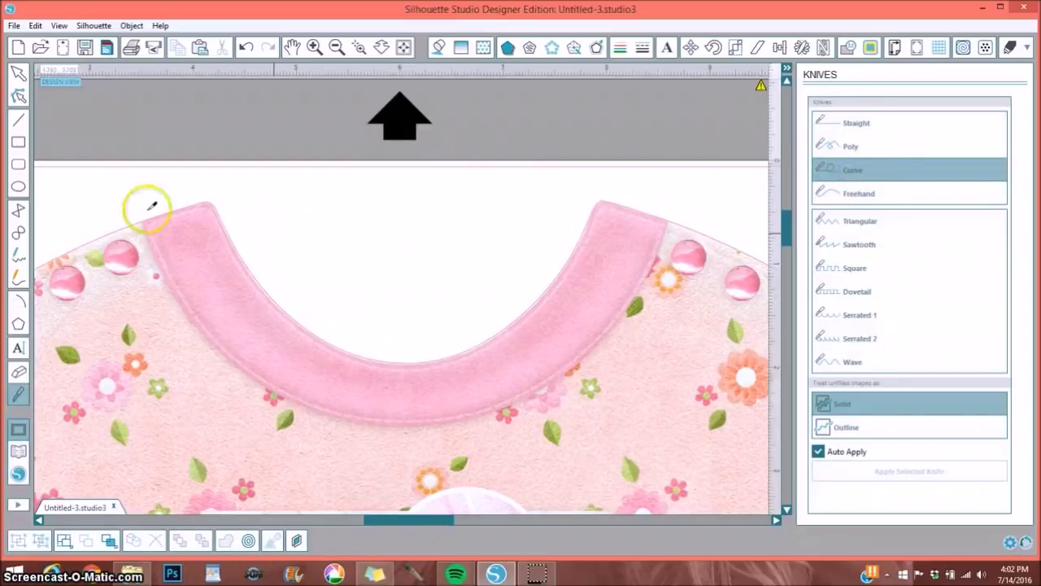
key(ctrl+z)
click(140, 207)
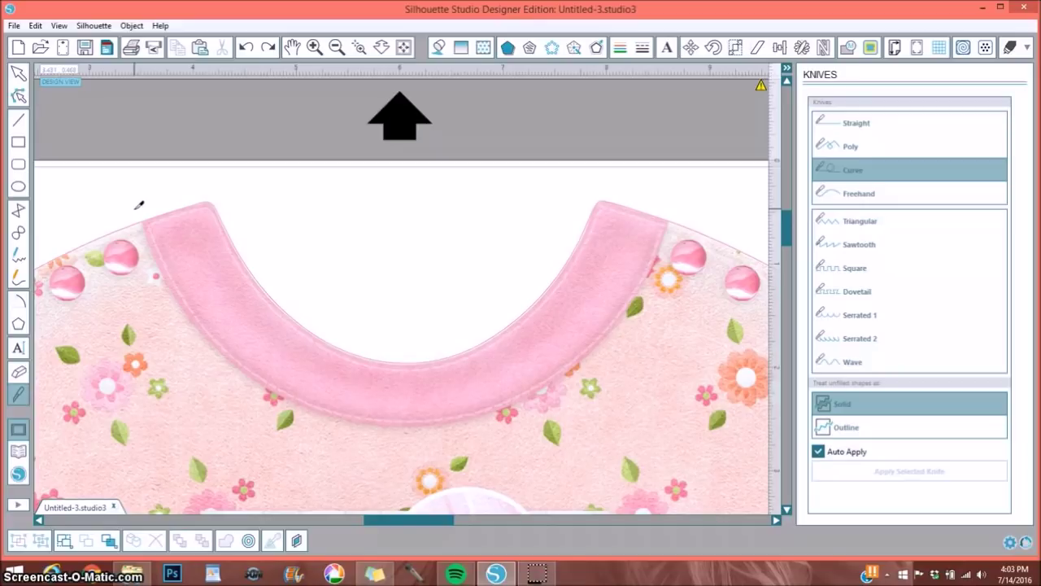
Step: Run the curved knife cut from the collar's upper-left down its left edge to the lowest curve
click(135, 208)
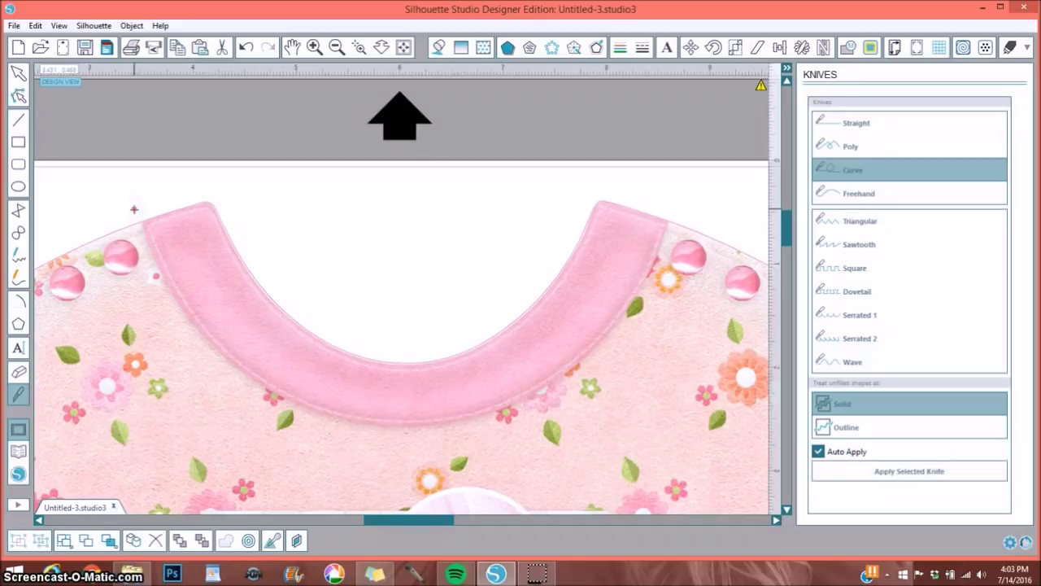
mouse_move(134, 235)
mouse_down()
mouse_move(268, 193)
mouse_move(174, 260)
mouse_move(102, 244)
mouse_move(239, 252)
mouse_move(186, 332)
mouse_move(222, 395)
mouse_move(367, 424)
mouse_move(495, 418)
mouse_move(511, 391)
mouse_move(388, 409)
mouse_move(150, 289)
mouse_move(123, 222)
mouse_move(150, 232)
mouse_up()
drag(143, 235, 145, 237)
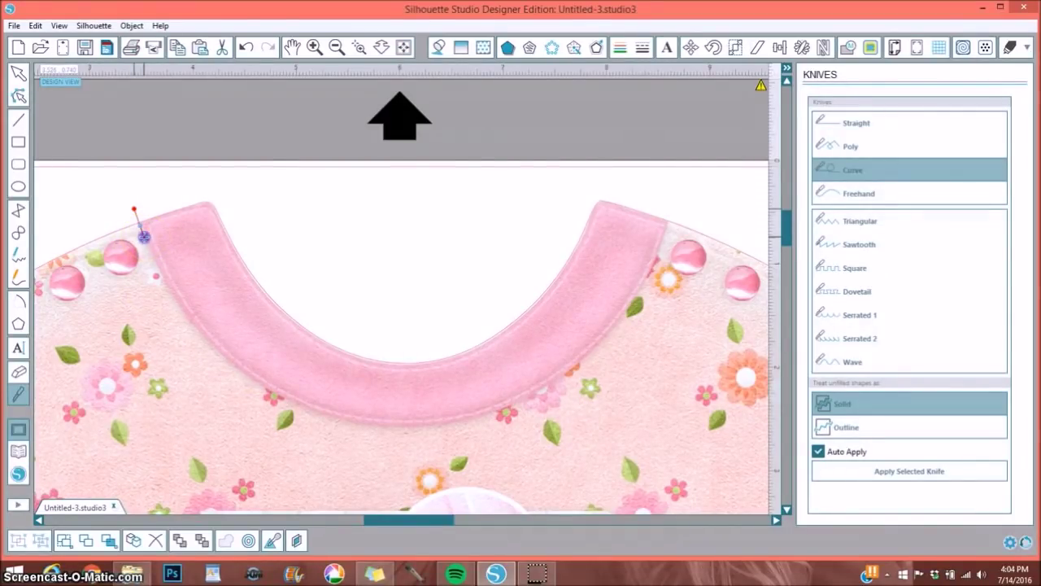
click(158, 275)
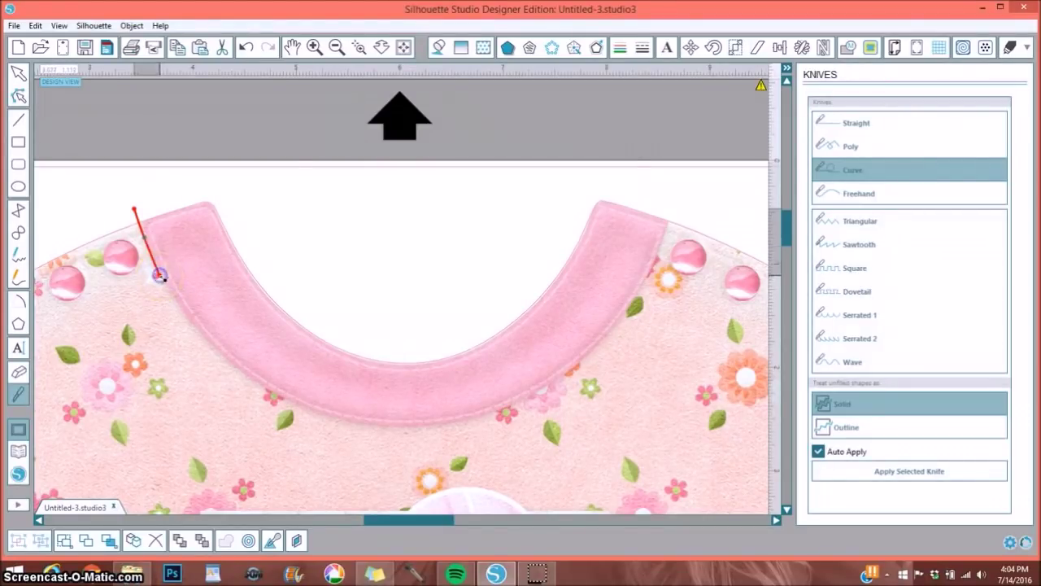
click(186, 319)
click(229, 362)
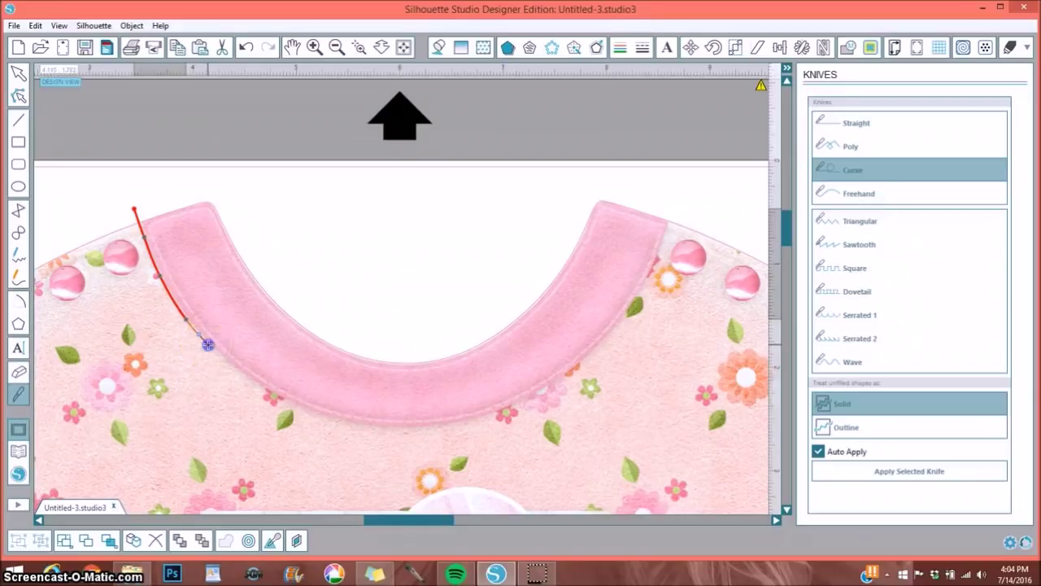
drag(257, 379, 274, 396)
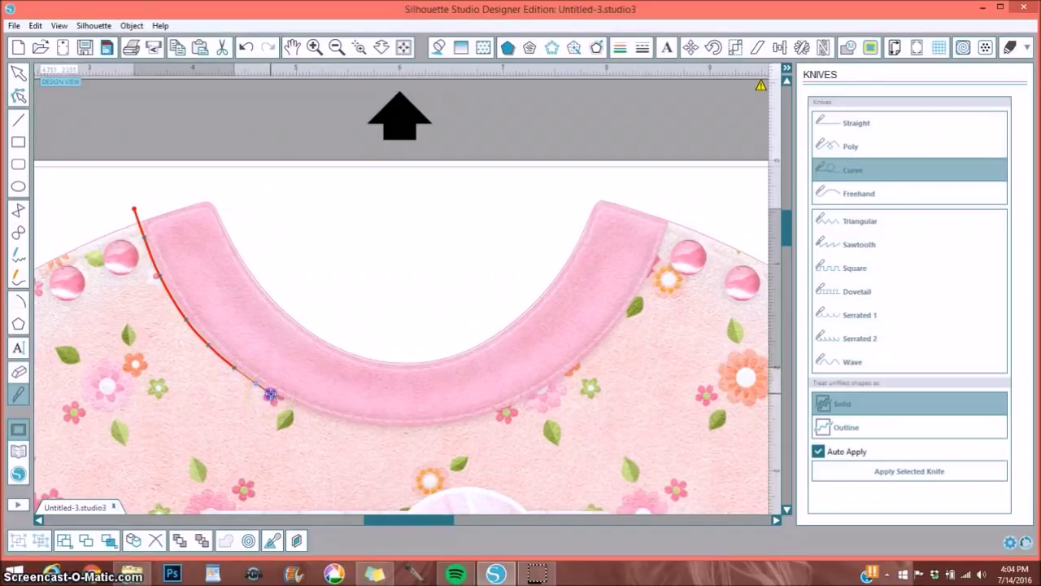
click(271, 395)
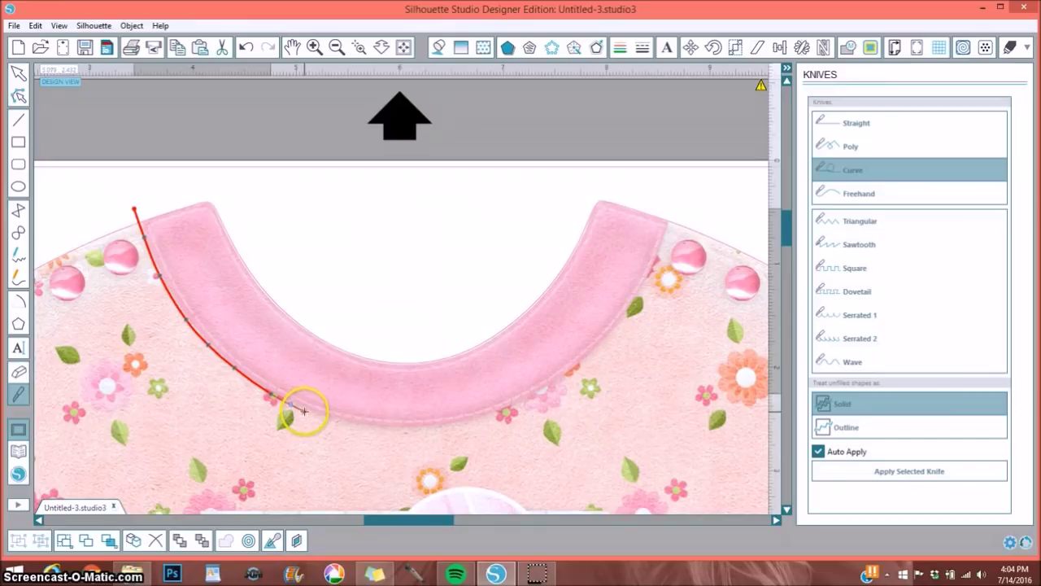
drag(304, 409, 326, 417)
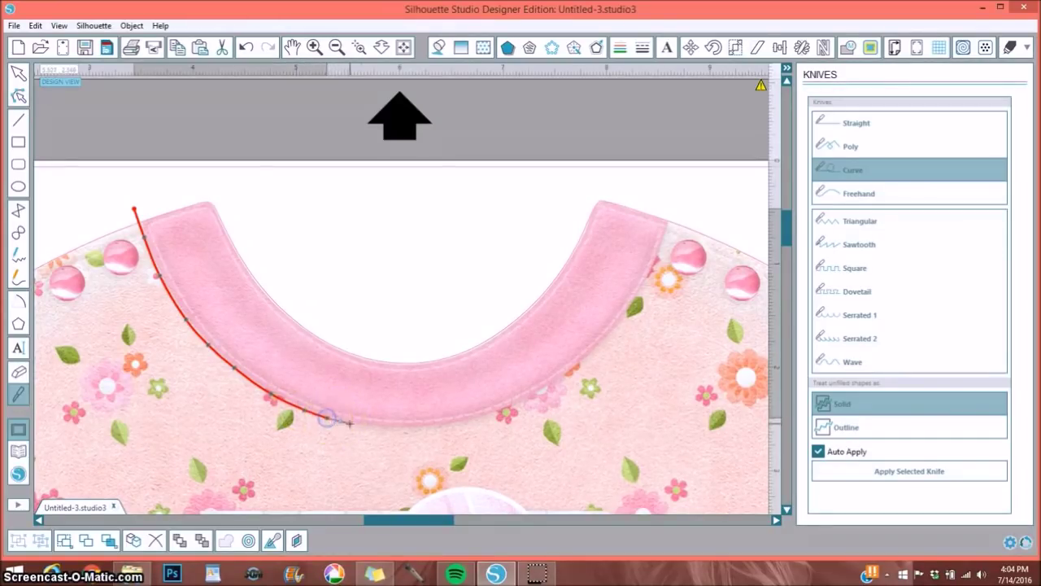
click(354, 424)
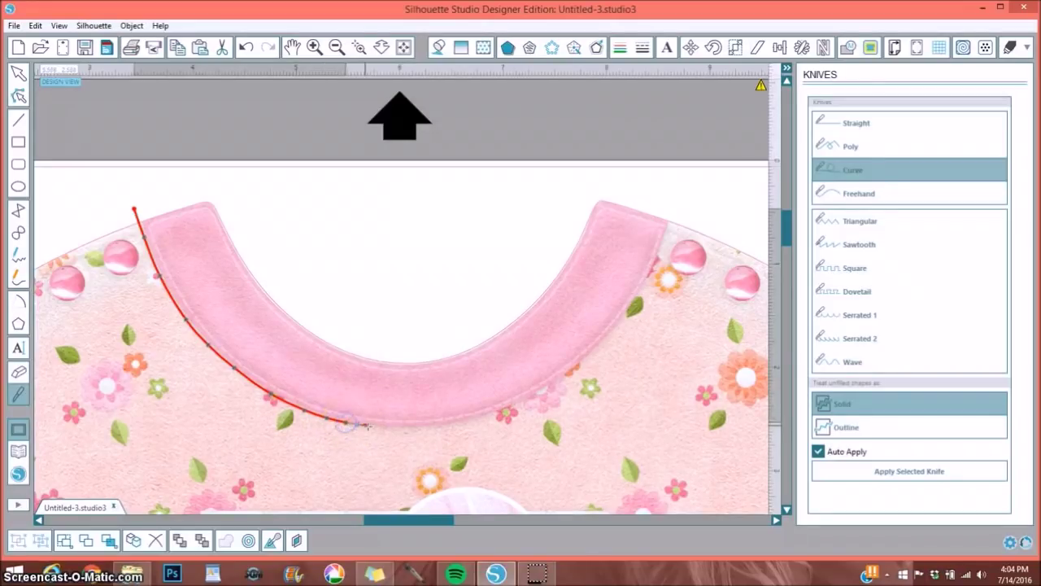
Step: Continue the cut along the collar bottom and up the right side to the shoulder, applying it
click(374, 426)
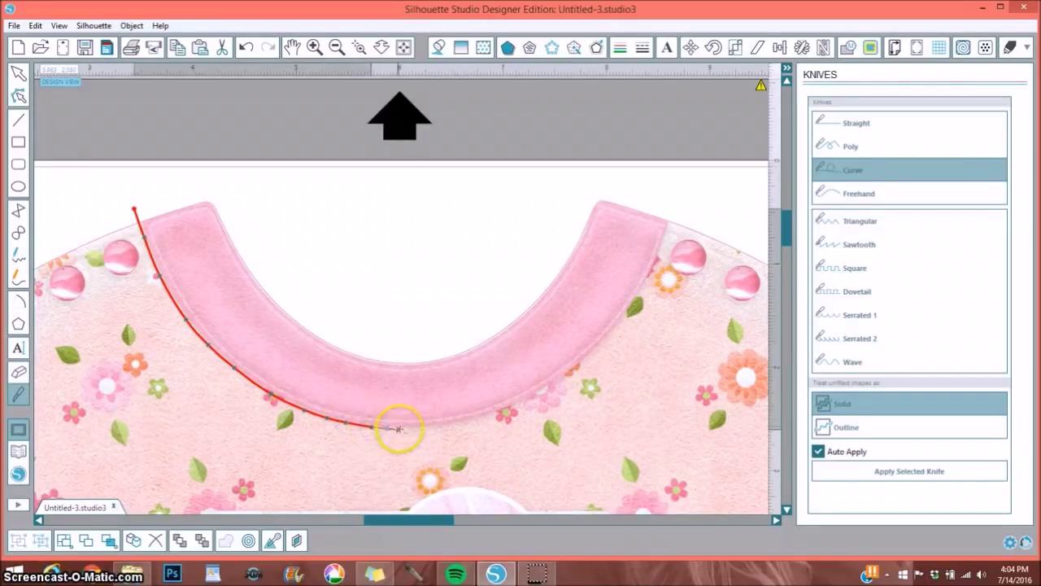
click(444, 424)
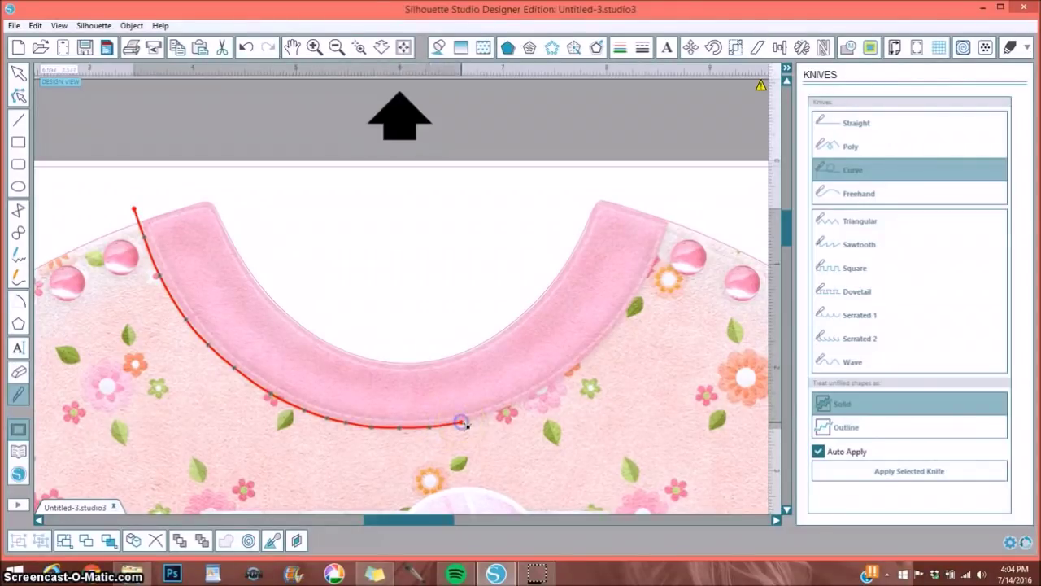
click(484, 417)
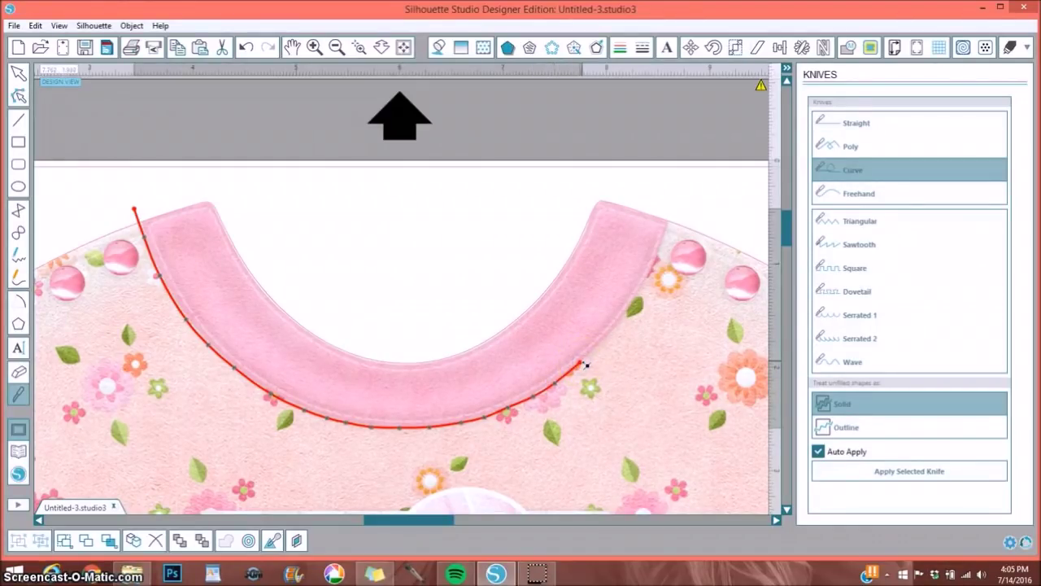
drag(585, 364, 608, 340)
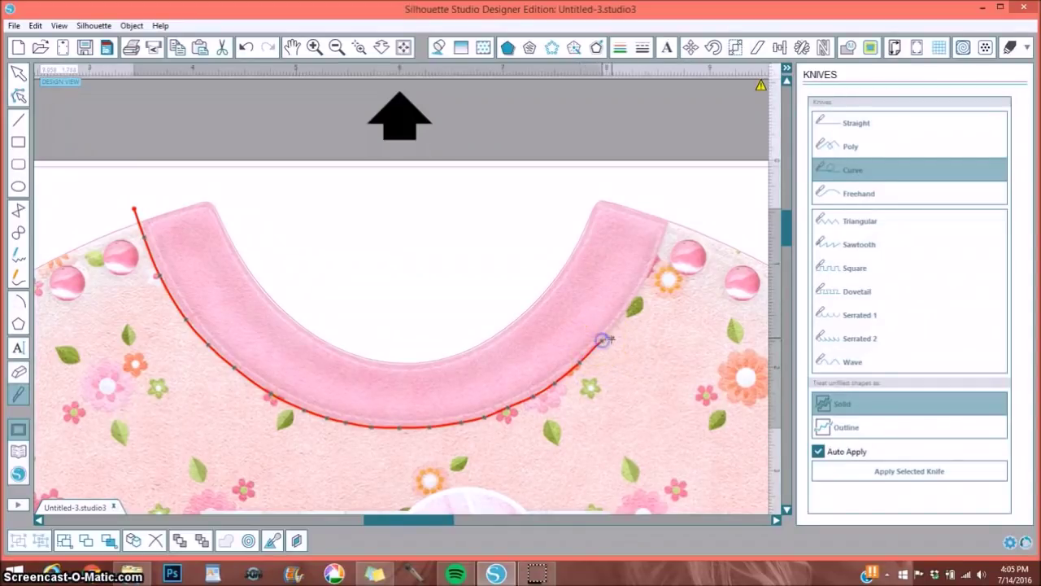
drag(602, 340, 630, 311)
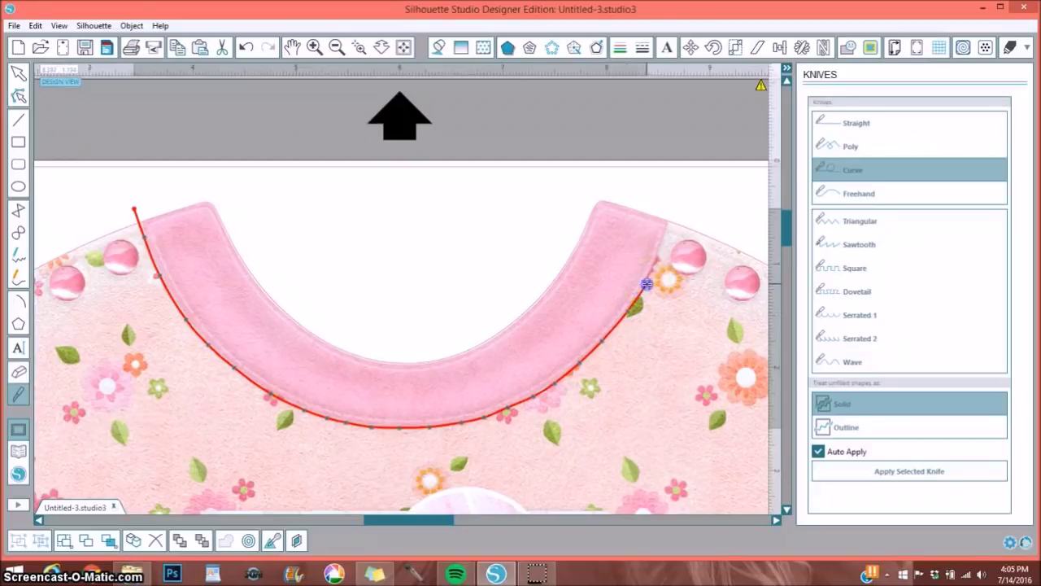
drag(662, 251, 671, 214)
double_click(671, 214)
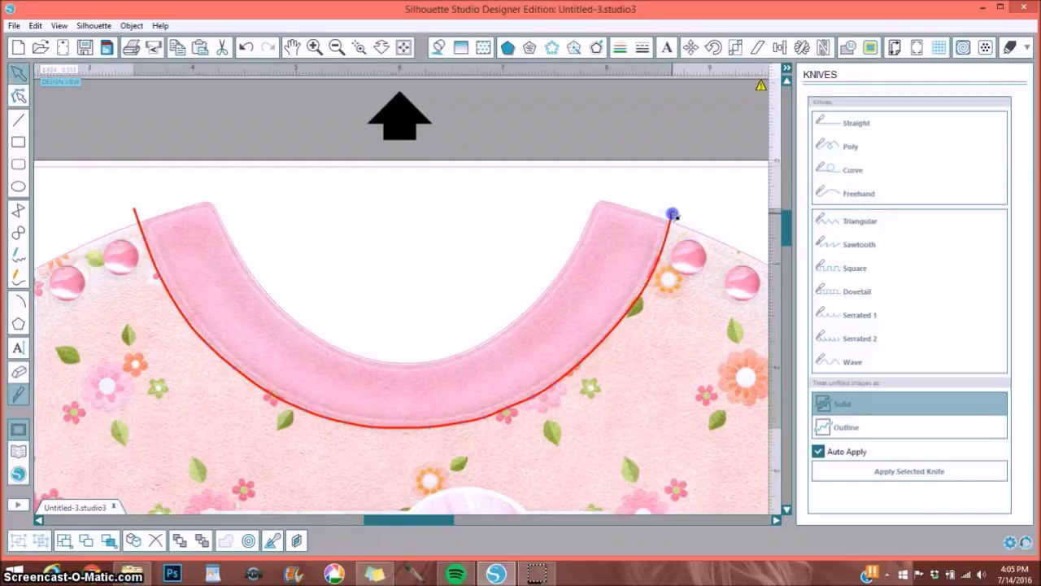
drag(604, 244, 298, 405)
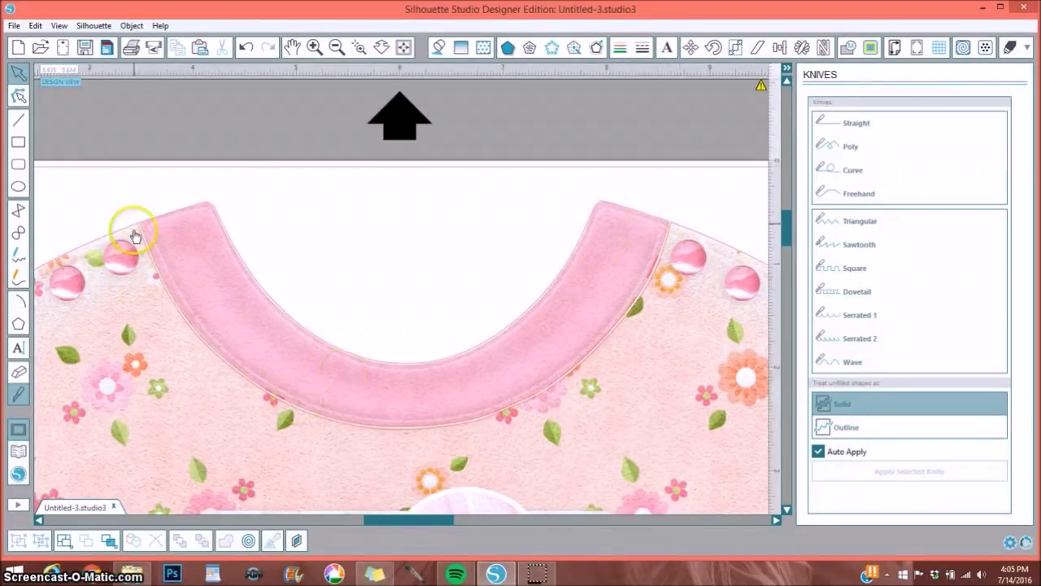
Step: Undo the accidental upward move so the image sits back over the cut
drag(358, 389, 360, 353)
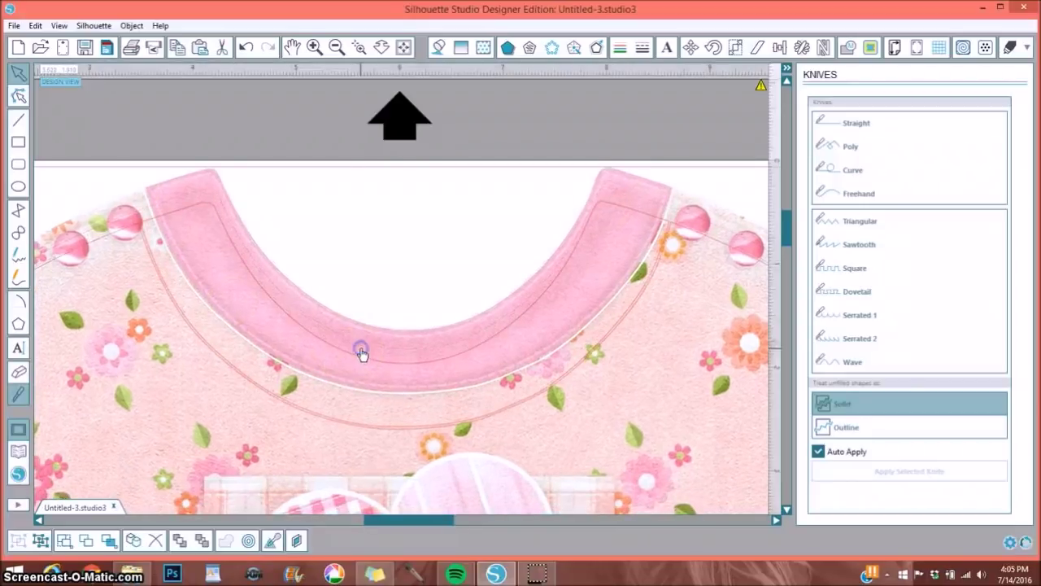
click(244, 51)
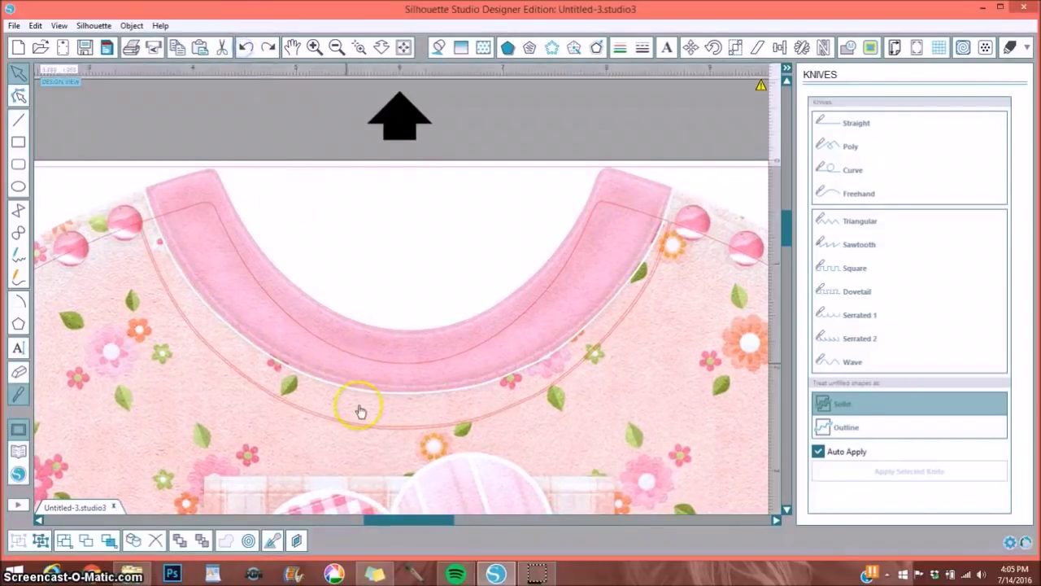
click(242, 50)
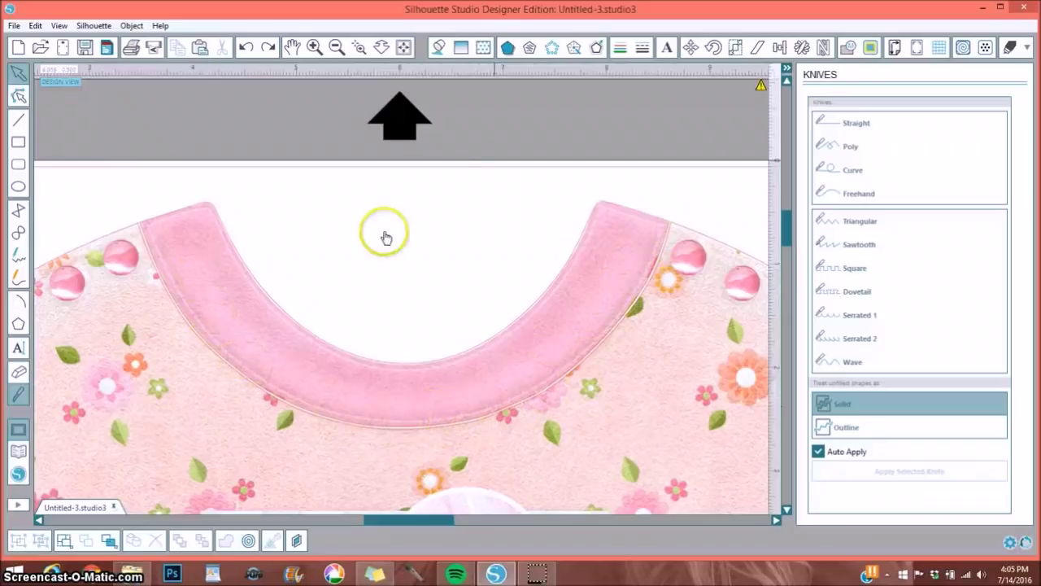
Step: Zoom out, then zoom into the left sleeve area
click(337, 49)
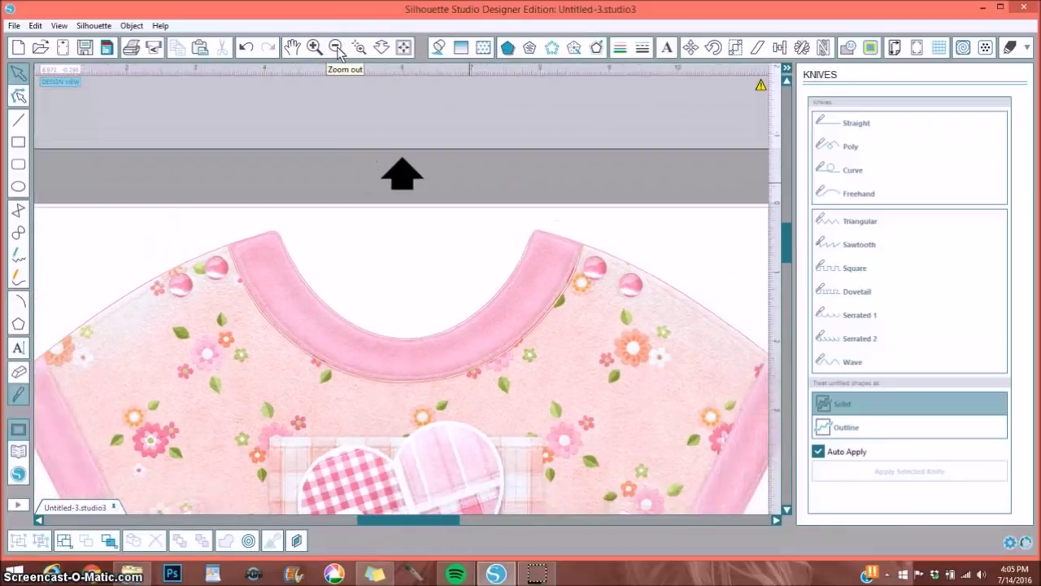
click(336, 48)
click(337, 48)
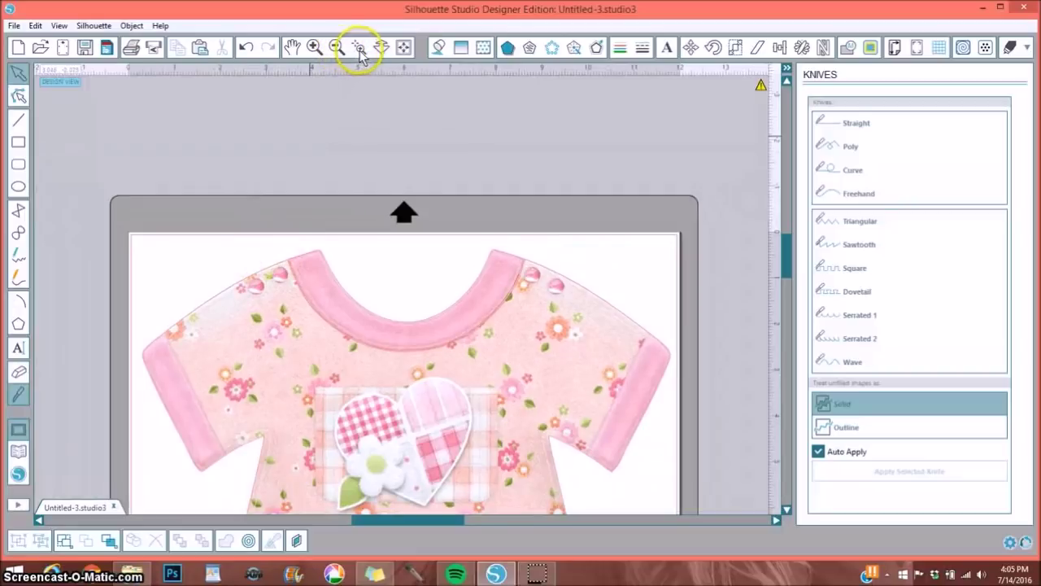
click(359, 49)
drag(132, 301, 237, 486)
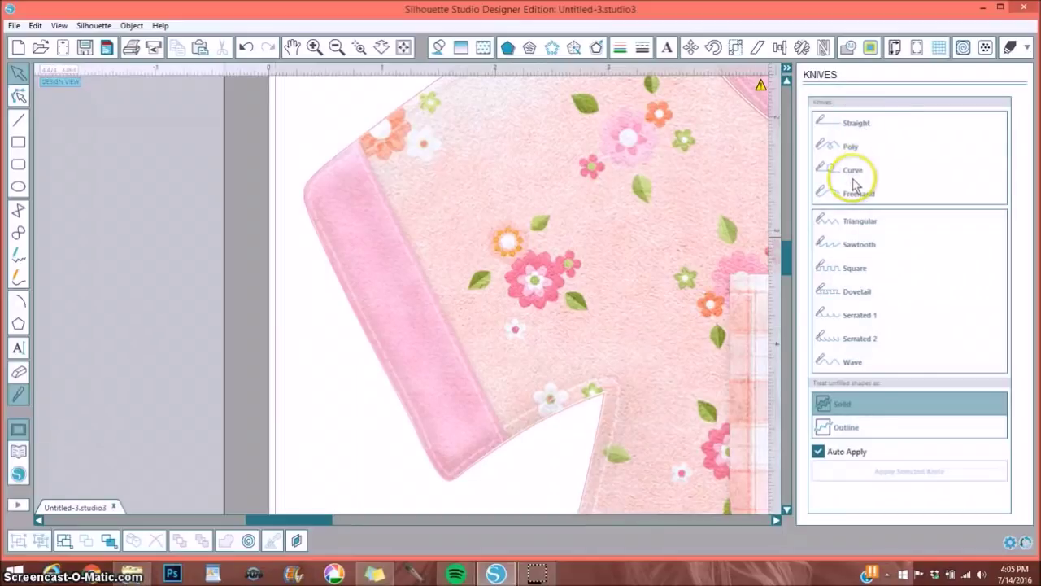
Step: Cut a straight line along the left cuff's inner edge, undoing the accidental image move
click(18, 394)
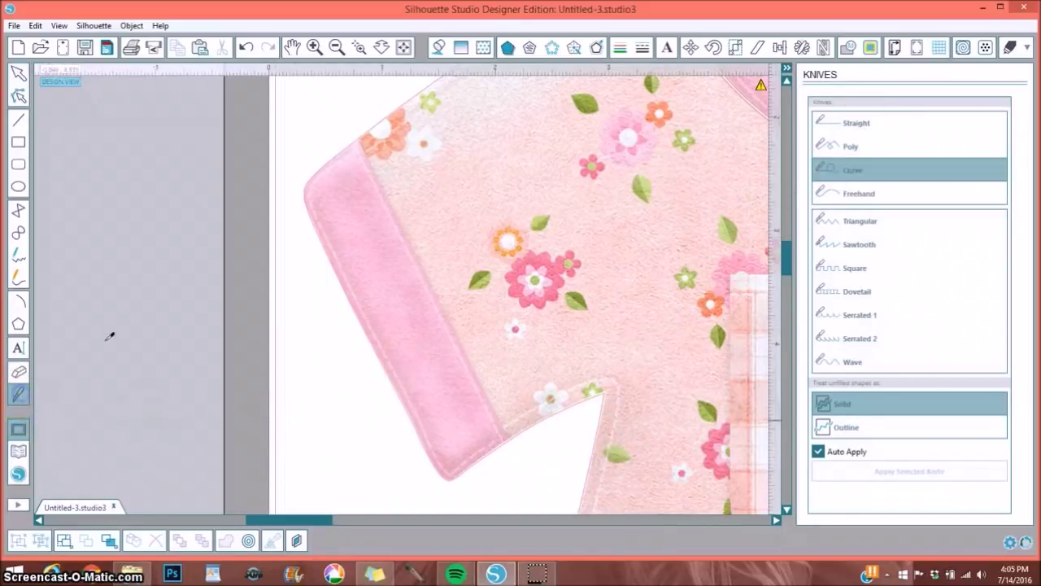
click(856, 123)
click(367, 128)
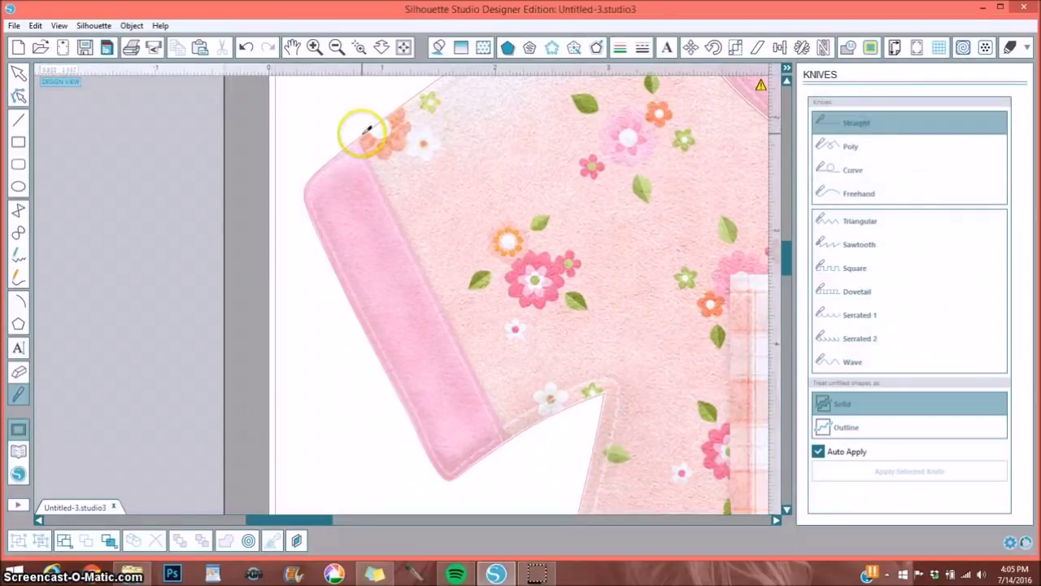
drag(359, 129, 516, 449)
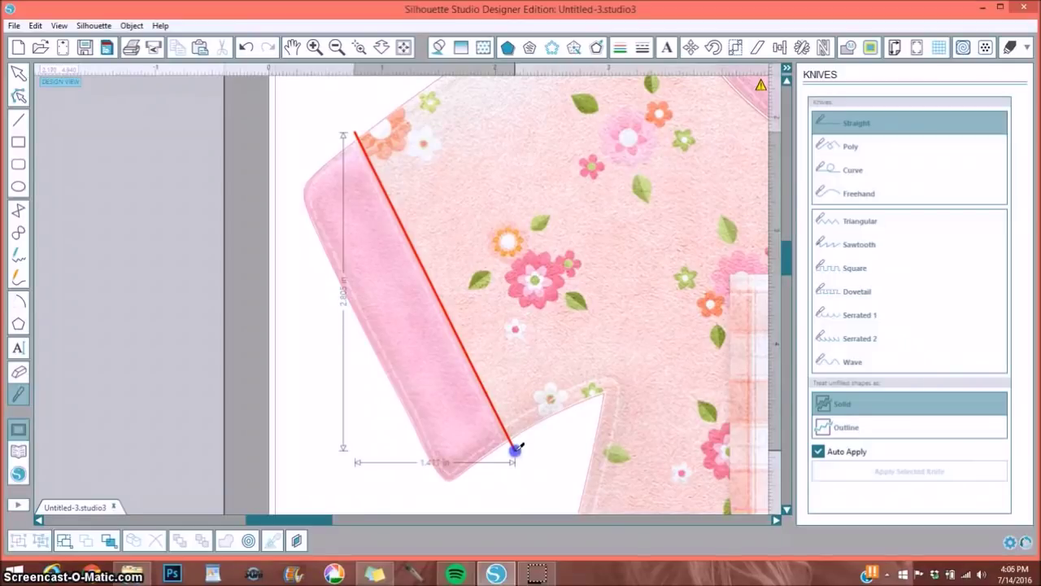
drag(515, 449, 515, 452)
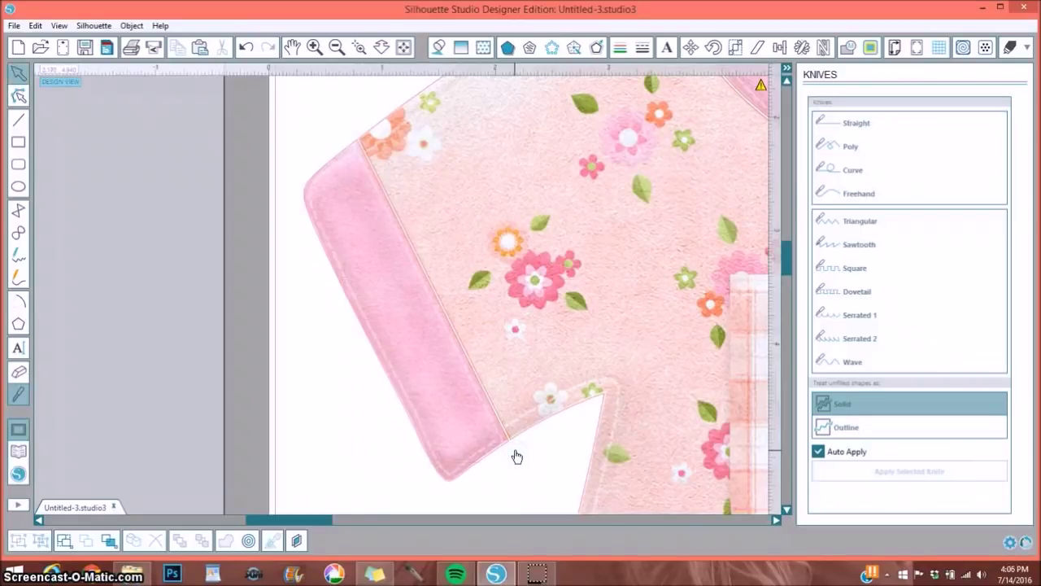
drag(453, 395, 428, 386)
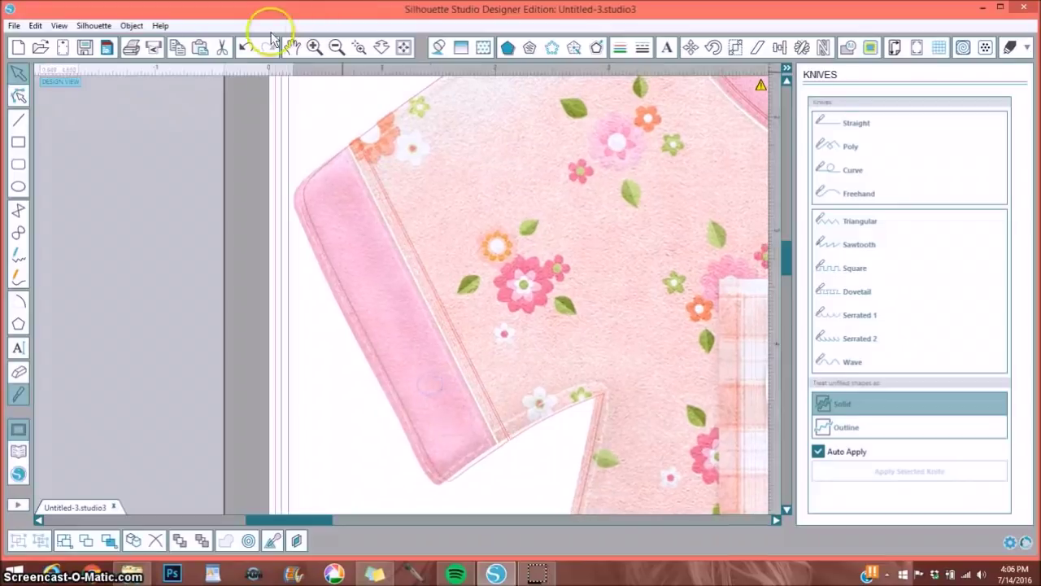
click(243, 47)
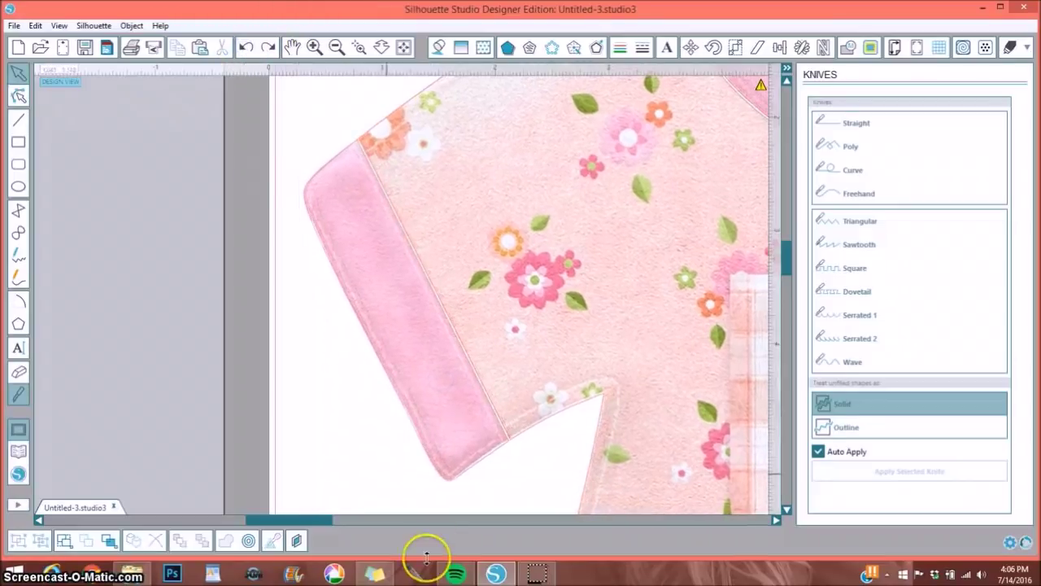
Step: Slice the right cuff off along the sleeve seam with the Straight knife
drag(302, 519, 499, 518)
click(21, 396)
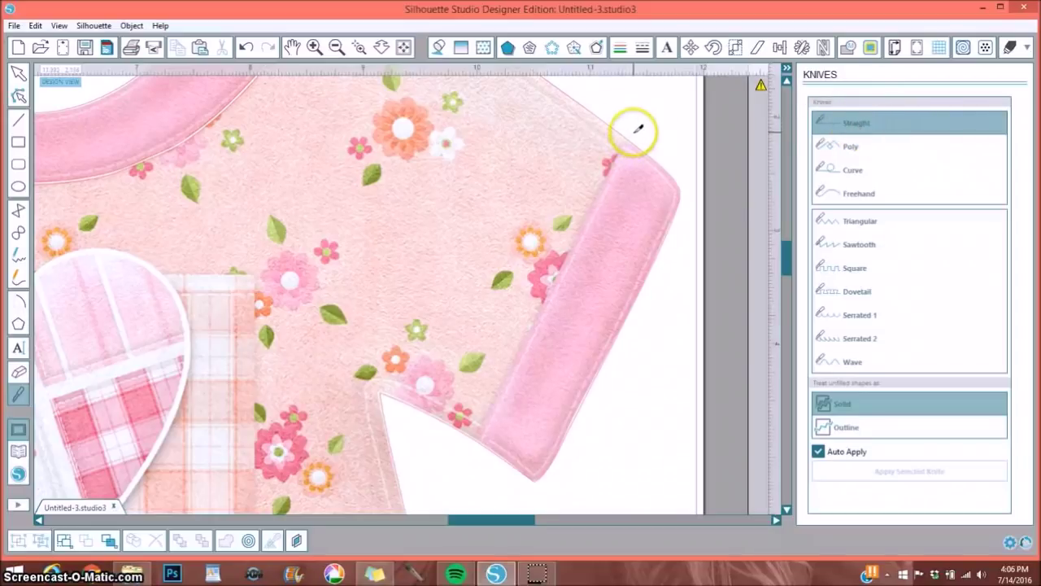
drag(637, 127, 631, 134)
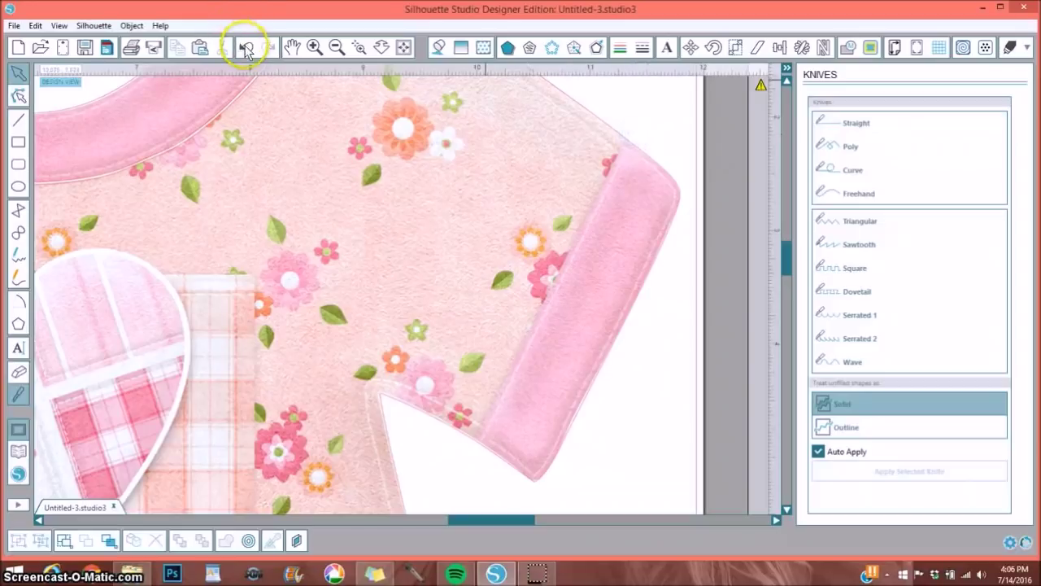
click(18, 393)
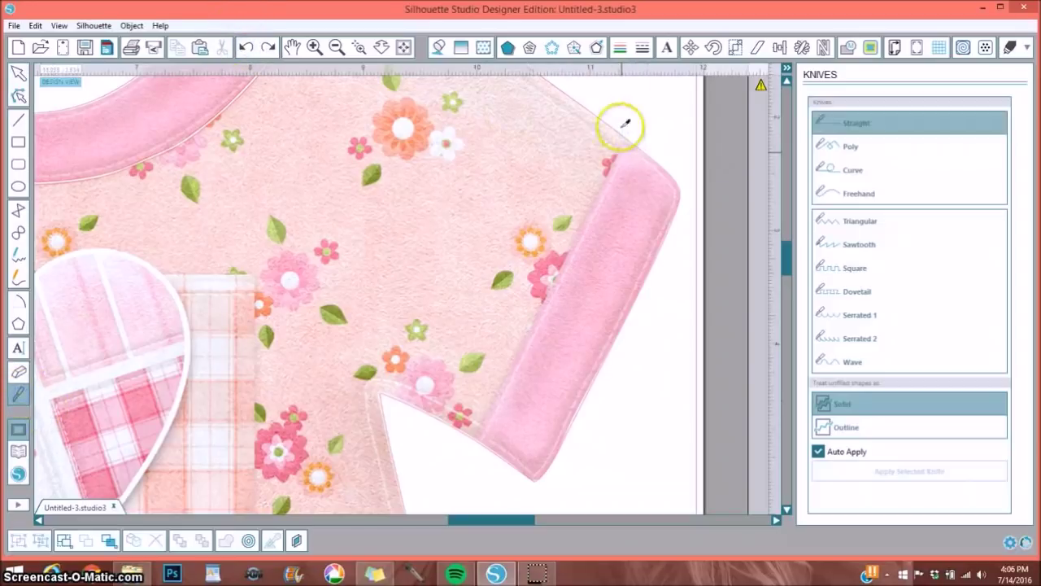
drag(632, 128, 468, 454)
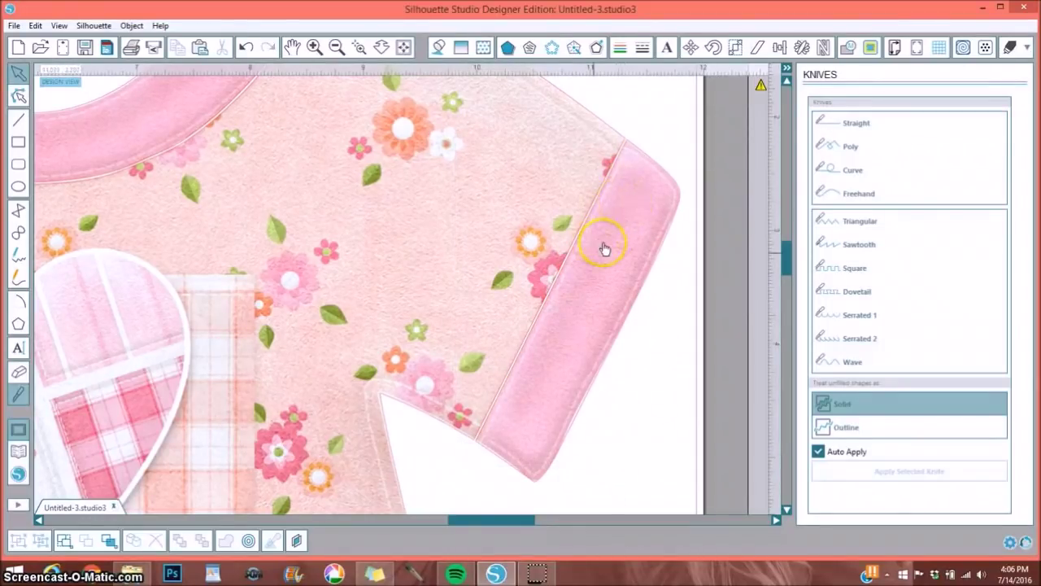
Step: Move the floral image off the mat, then ungroup the outline and release its compound path
click(339, 48)
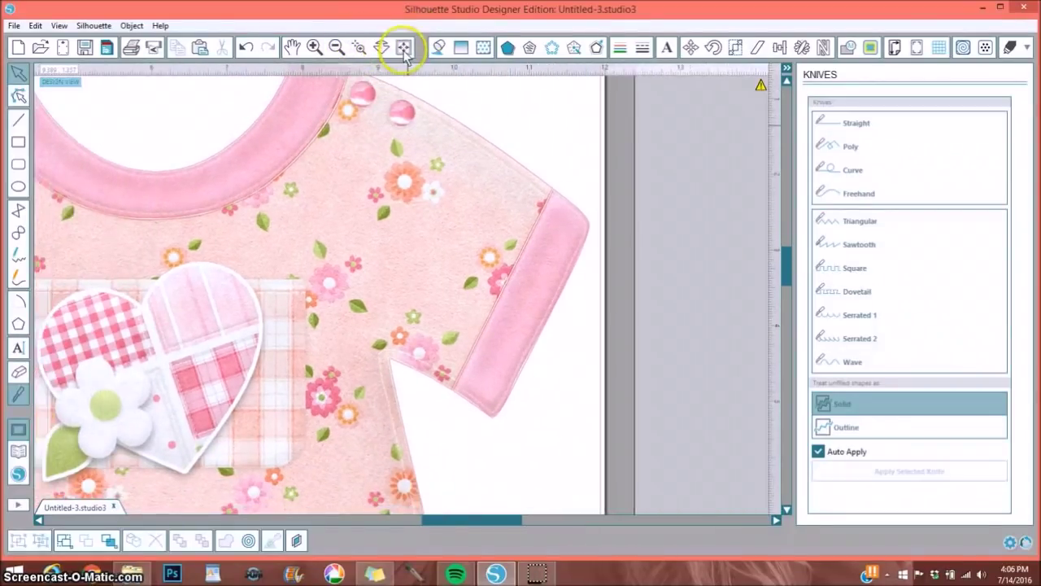
click(403, 48)
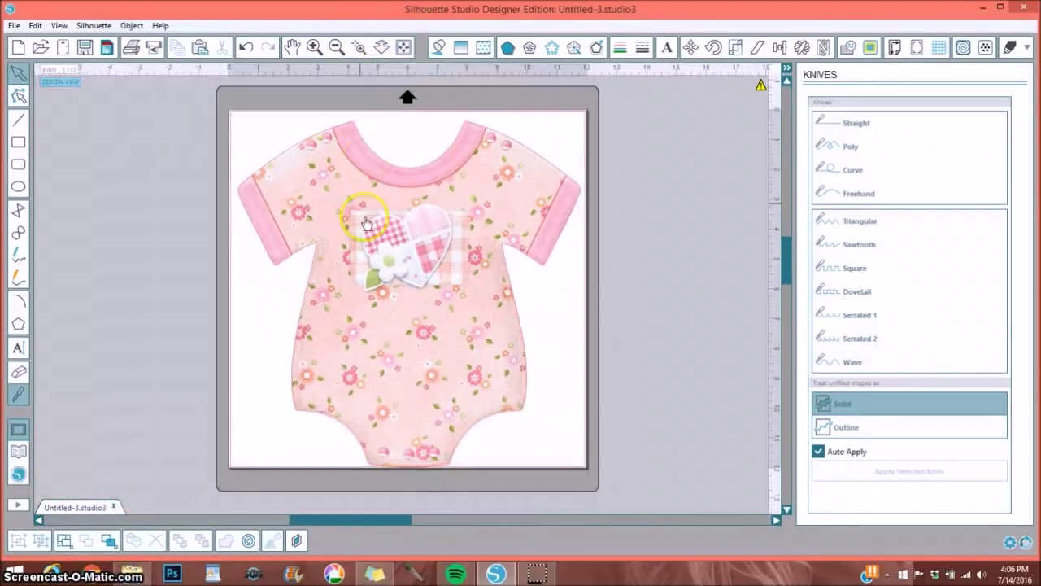
drag(386, 255, 685, 235)
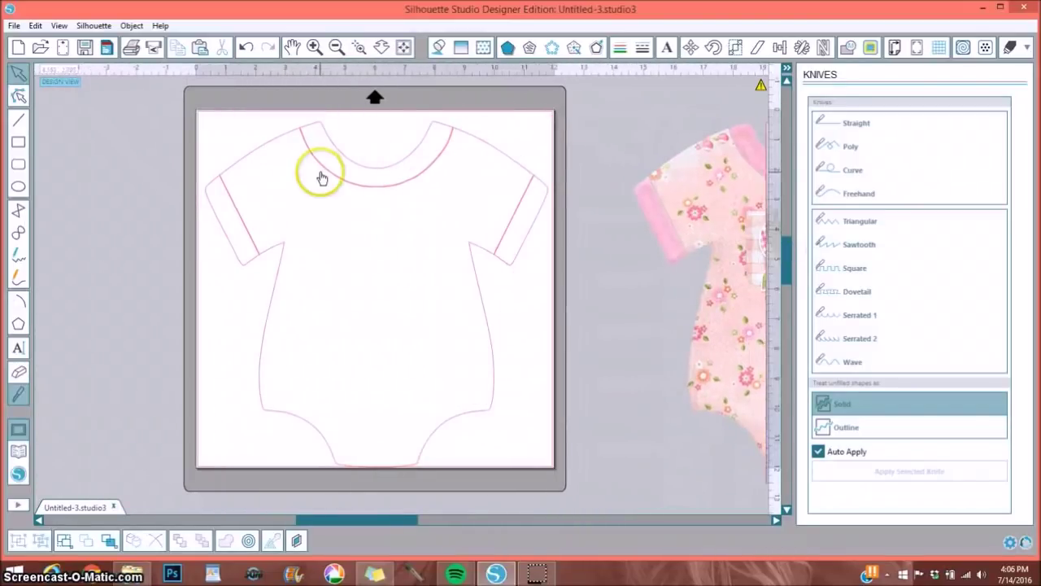
click(329, 174)
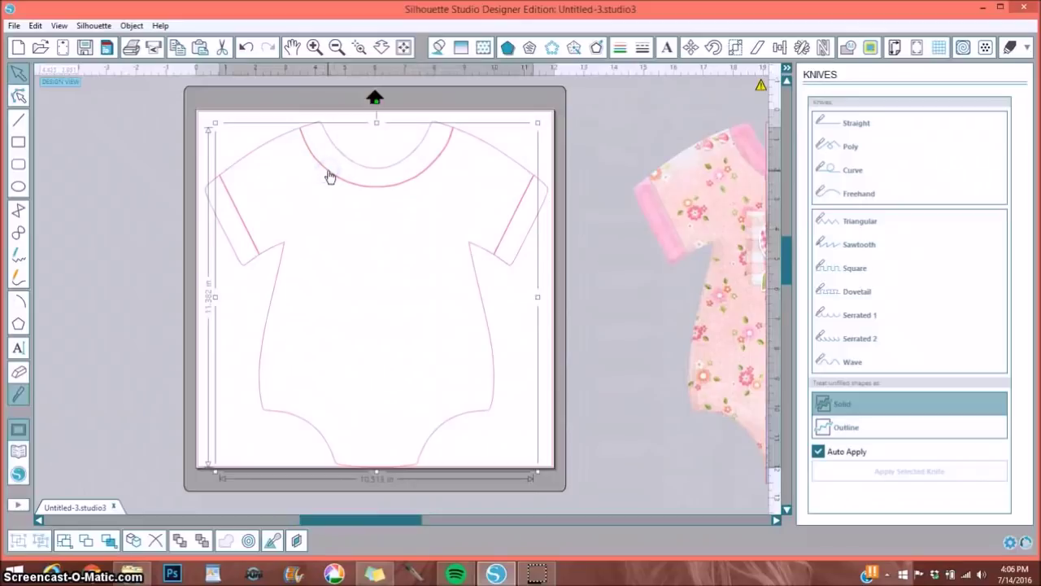
drag(293, 214, 498, 460)
click(39, 542)
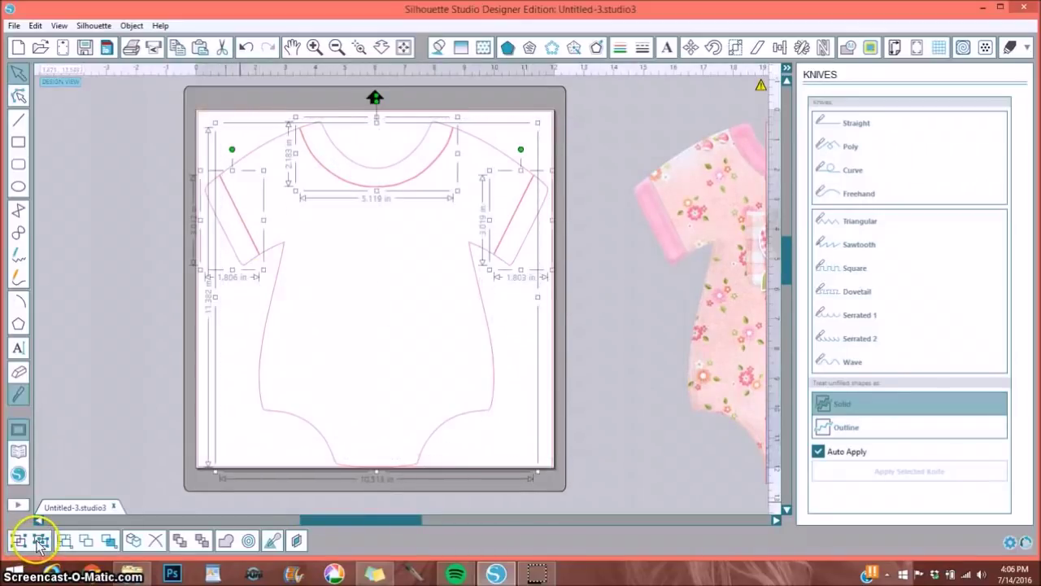
right_click(260, 248)
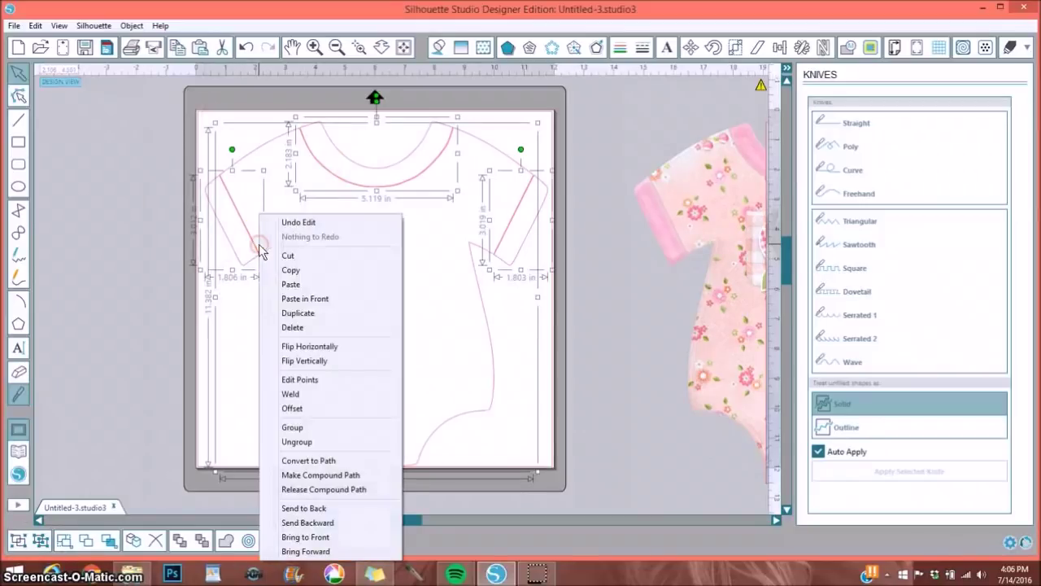
click(322, 493)
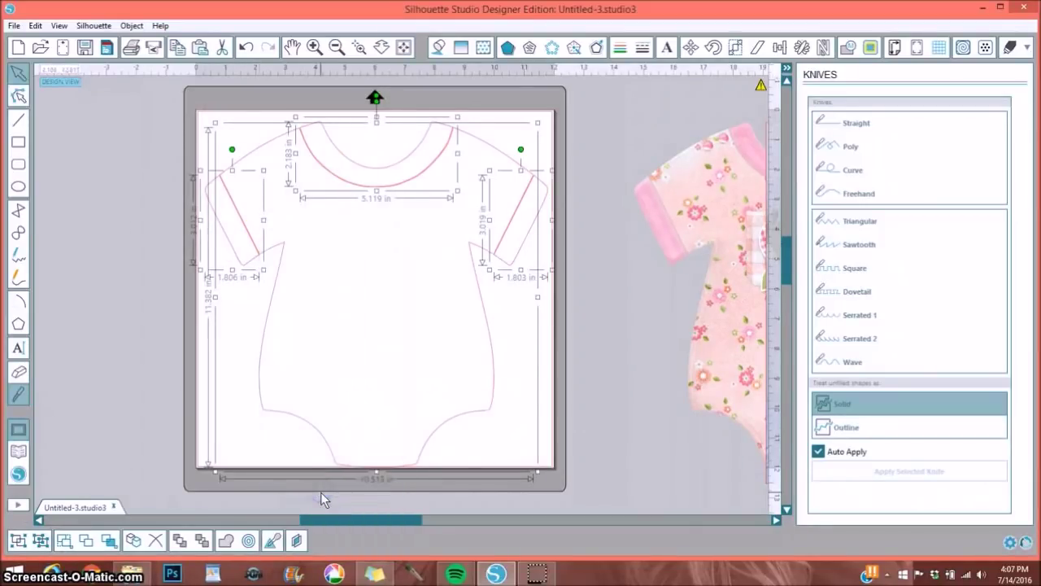
Step: Move the body outline off the mat, nudge both cuffs toward the collar, and select all three
click(221, 322)
drag(276, 251, 621, 237)
click(502, 238)
drag(503, 237, 466, 235)
click(277, 264)
drag(278, 265, 302, 263)
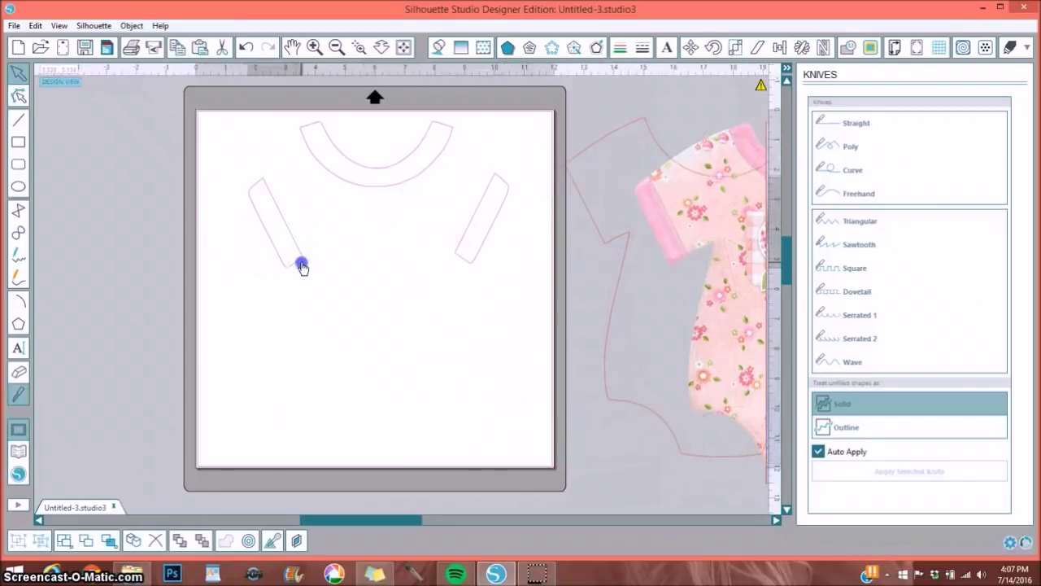
drag(244, 126, 507, 288)
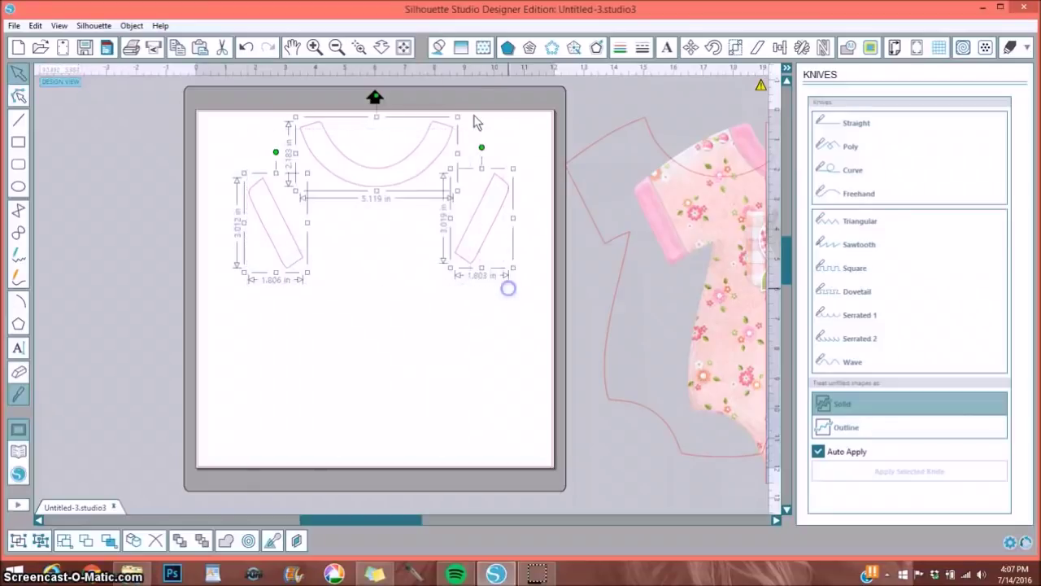
Step: Fill the collar and both cuffs with the light green check pattern from the pattern swatches
click(483, 49)
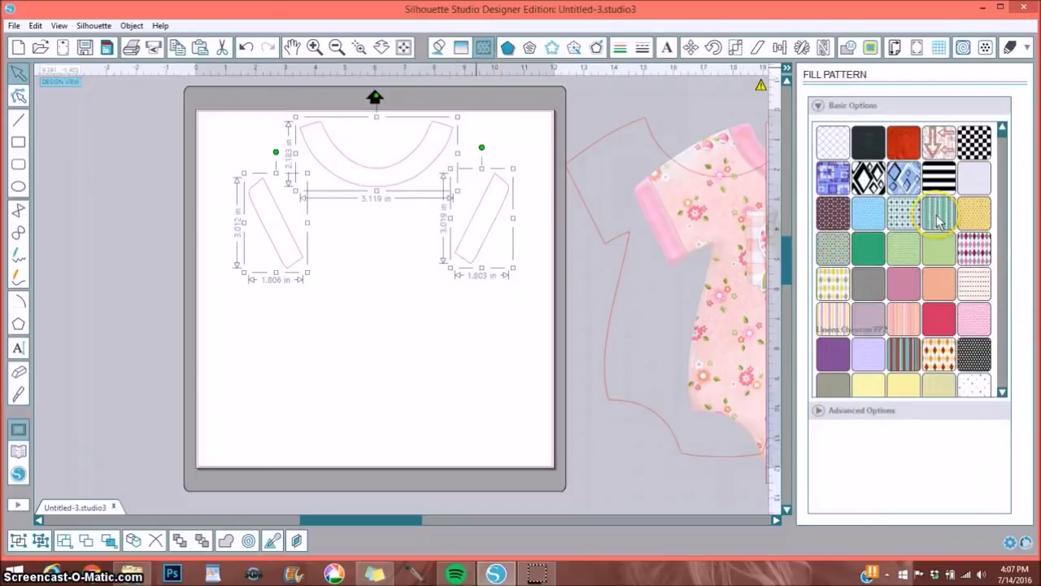
scroll(938, 220, down, 6)
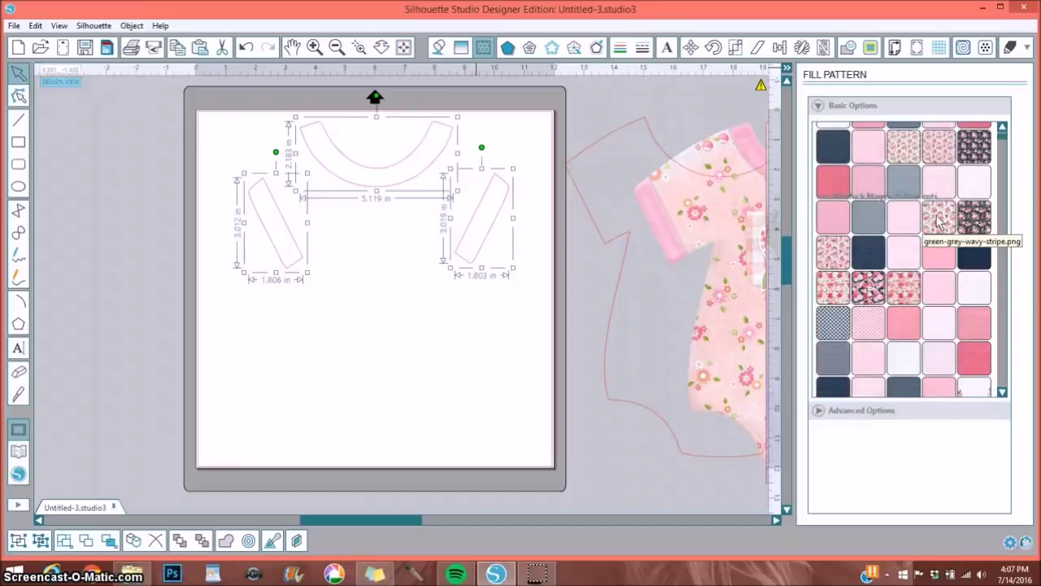
scroll(938, 220, down, 1)
scroll(939, 221, down, 6)
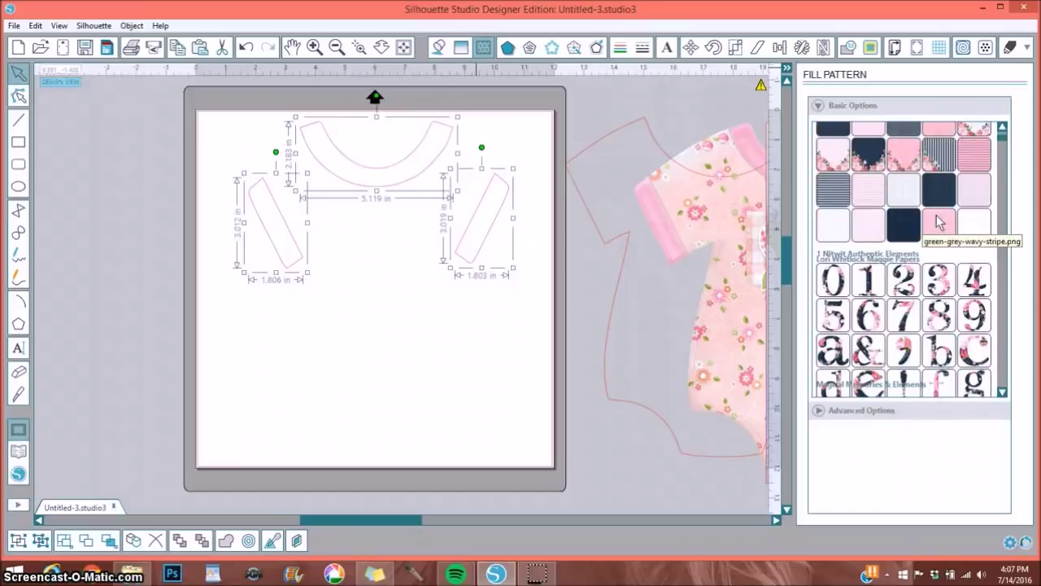
scroll(939, 222, down, 7)
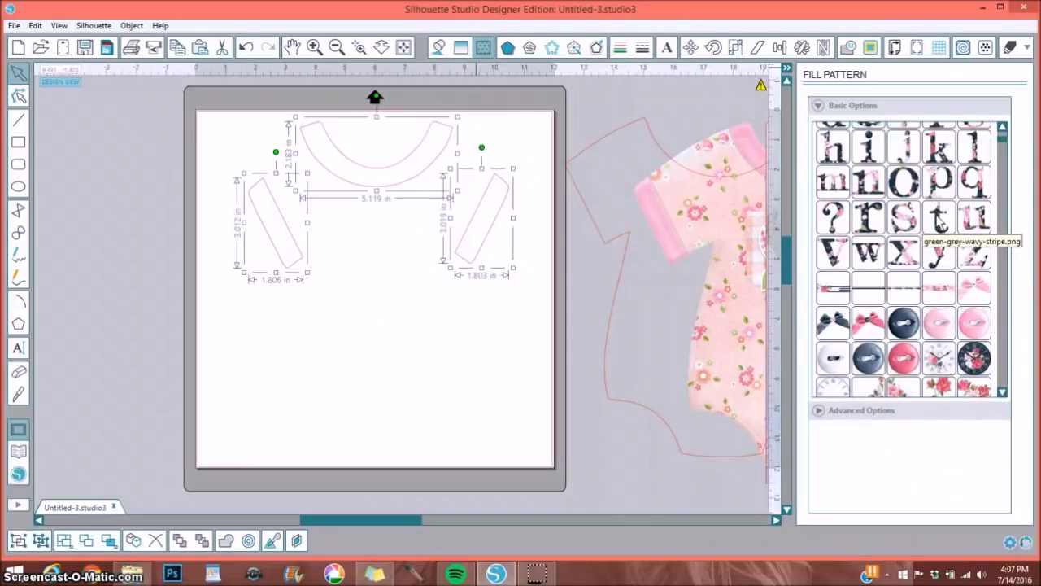
scroll(938, 220, down, 1)
scroll(940, 220, down, 5)
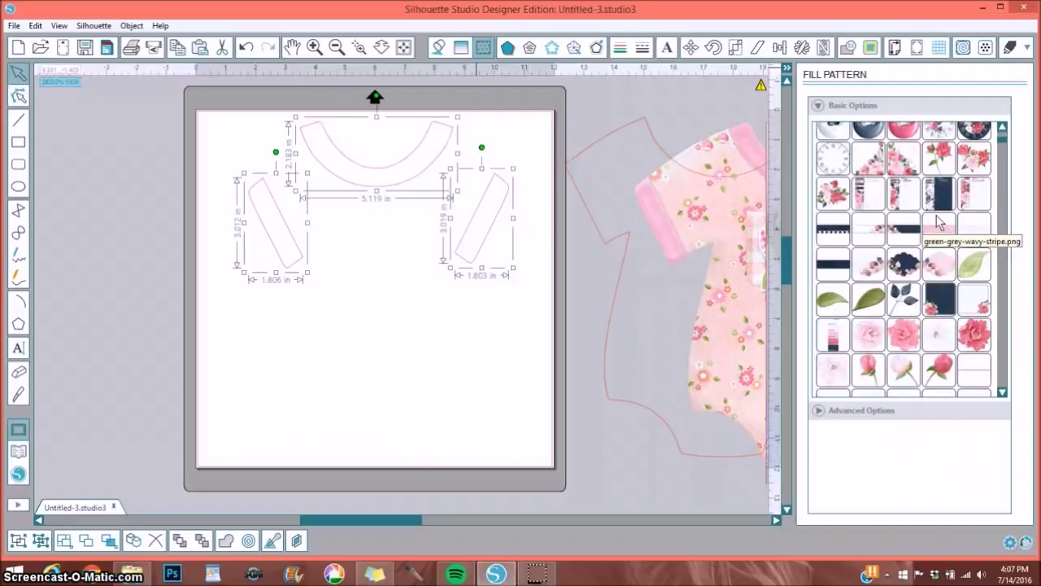
scroll(938, 222, down, 10)
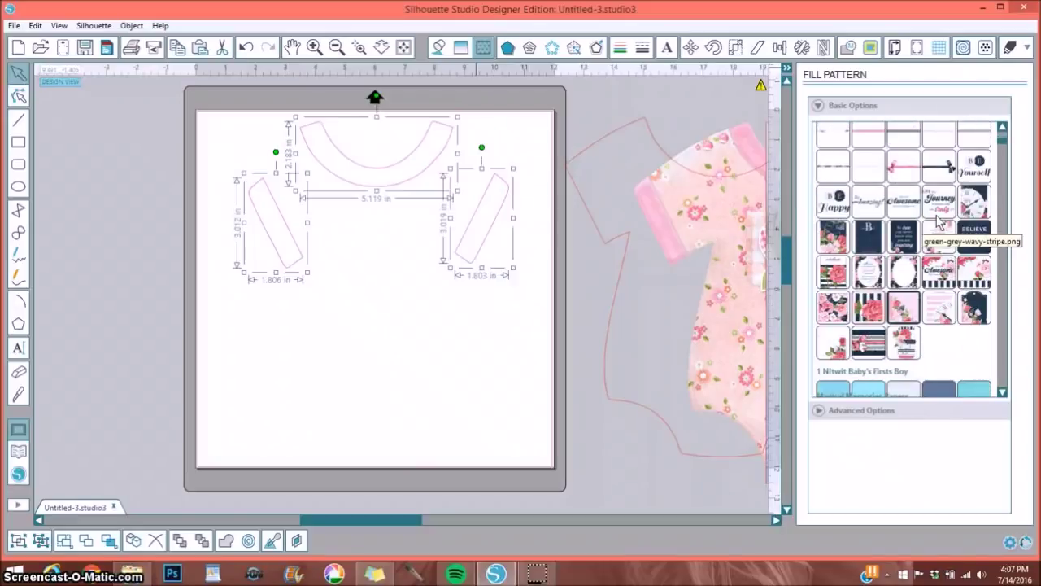
scroll(938, 220, down, 7)
scroll(939, 220, down, 3)
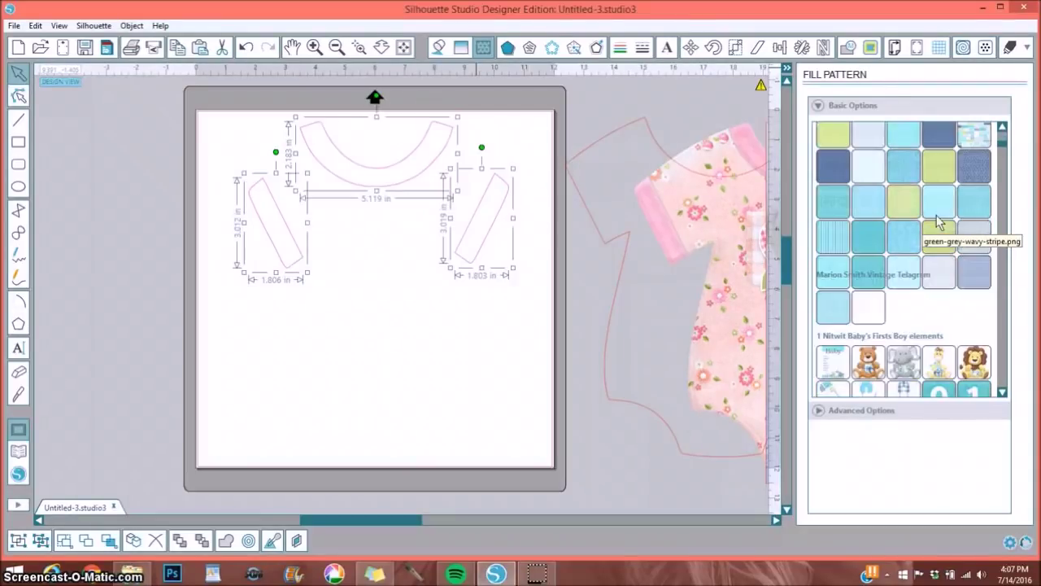
scroll(939, 222, down, 8)
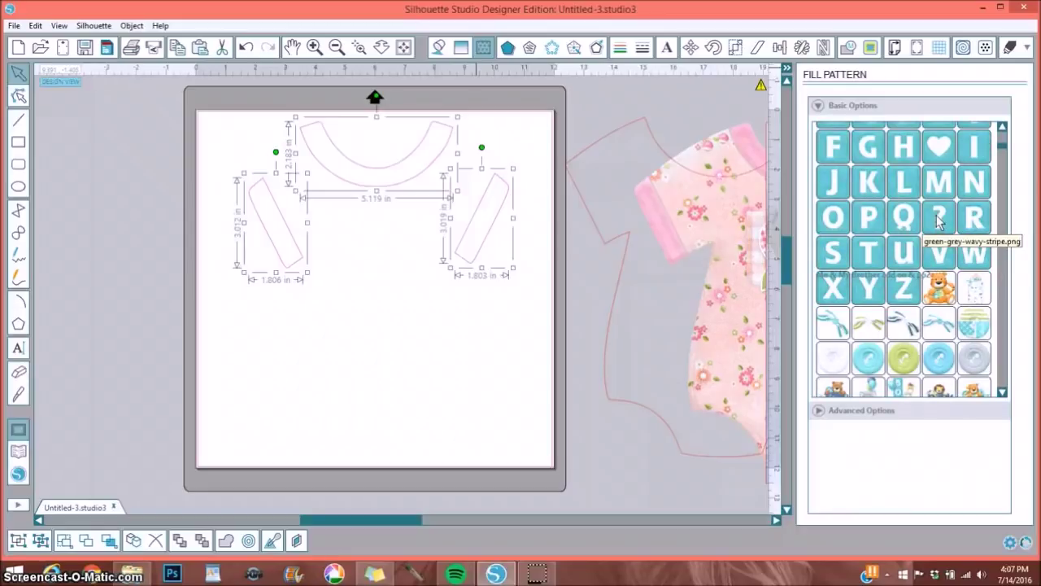
scroll(939, 221, down, 5)
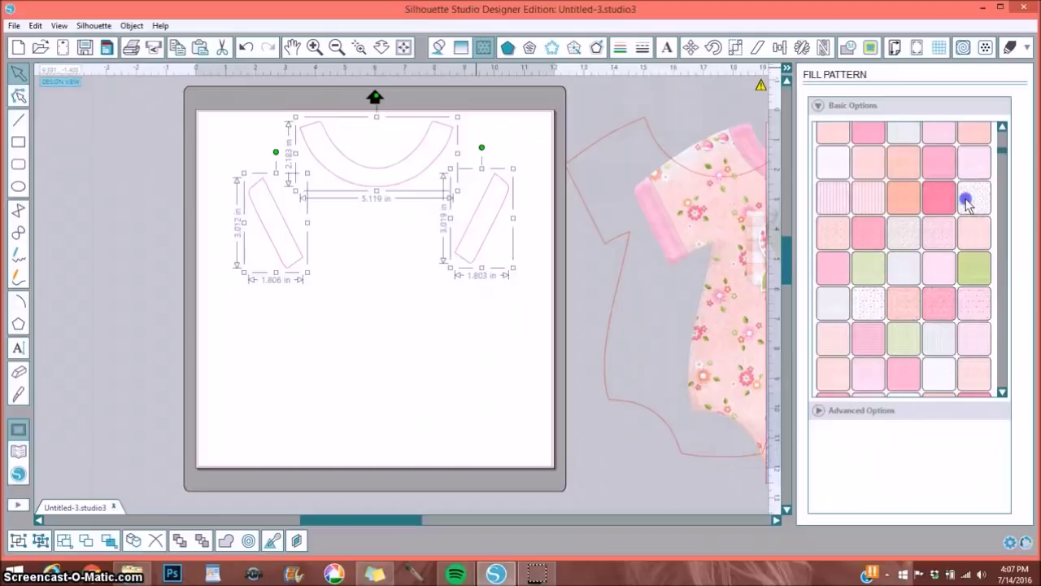
click(966, 201)
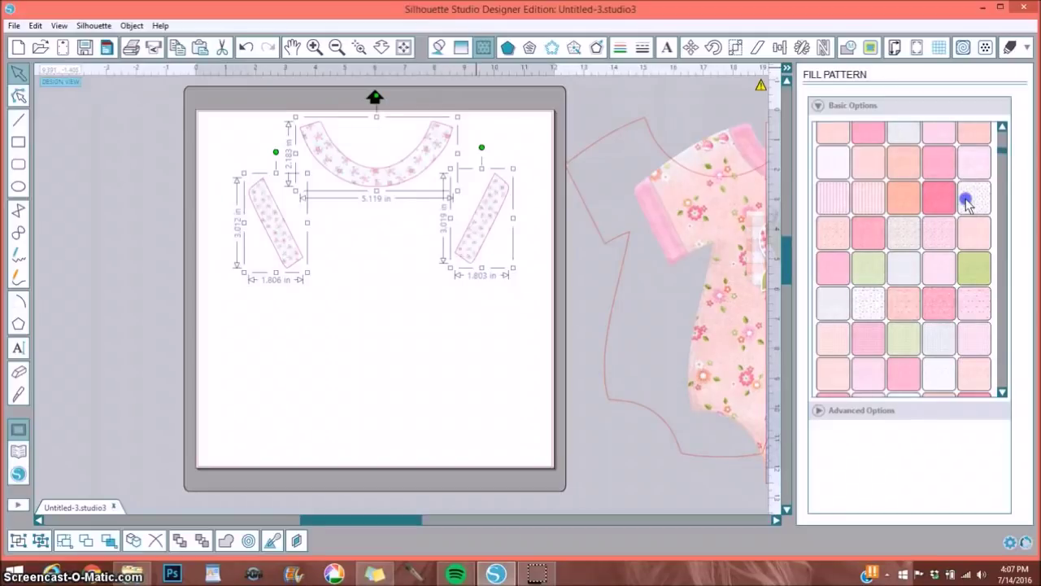
click(871, 266)
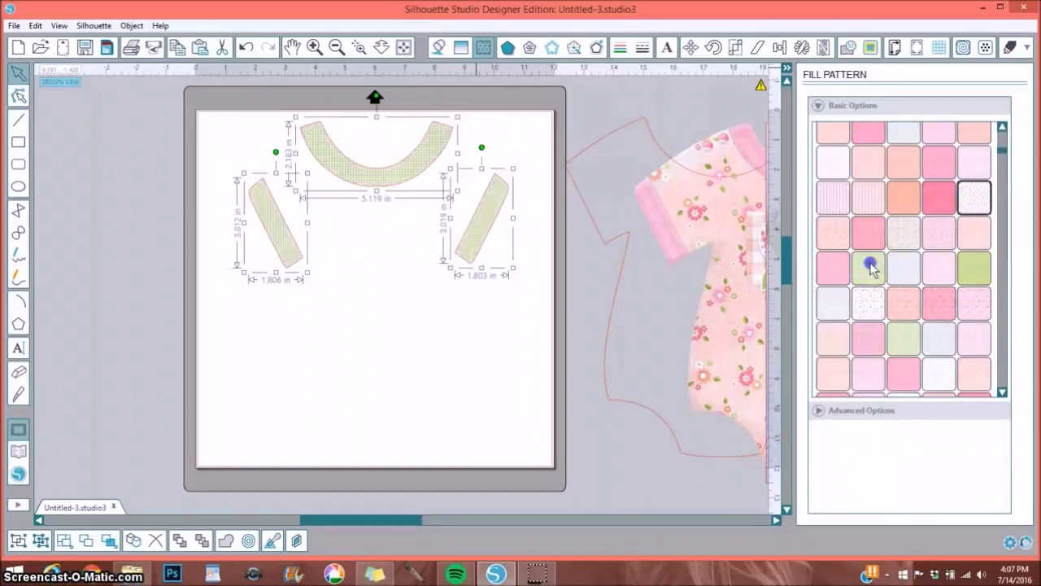
Step: Delete the T-shirt outline and bring the floral onesie image onto the mat
drag(623, 122, 140, 262)
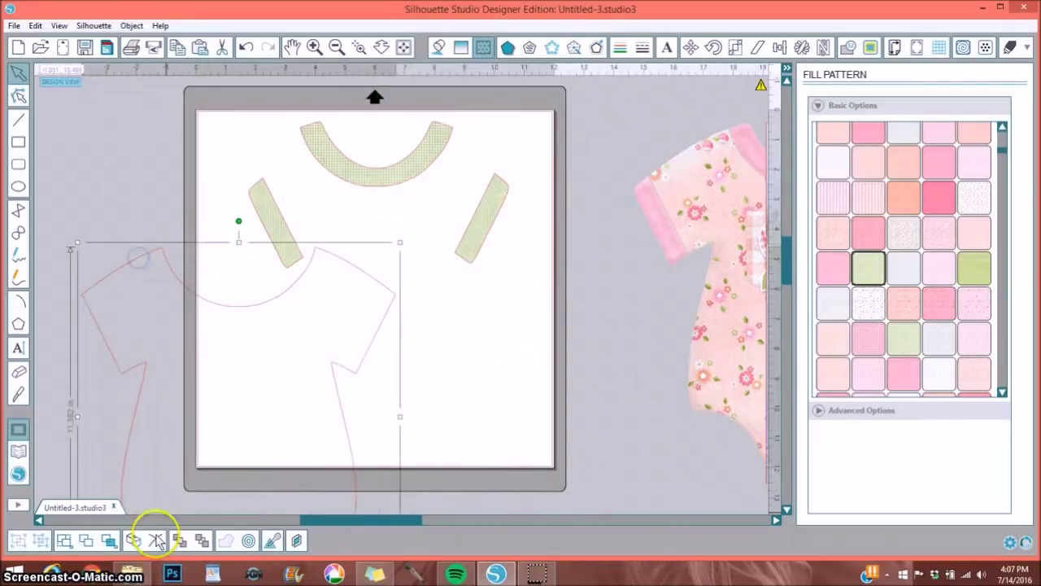
click(154, 539)
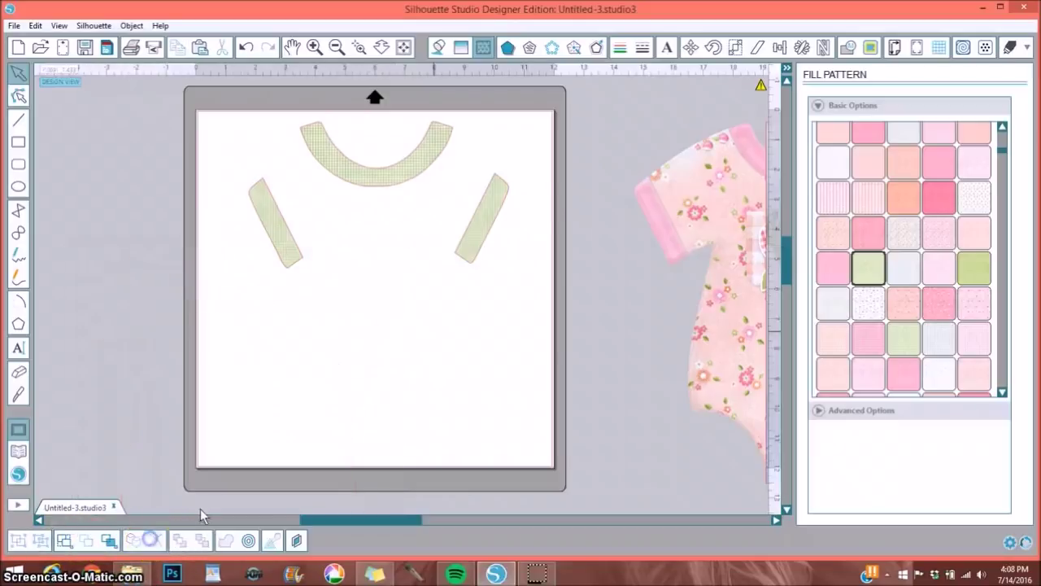
drag(690, 200, 373, 248)
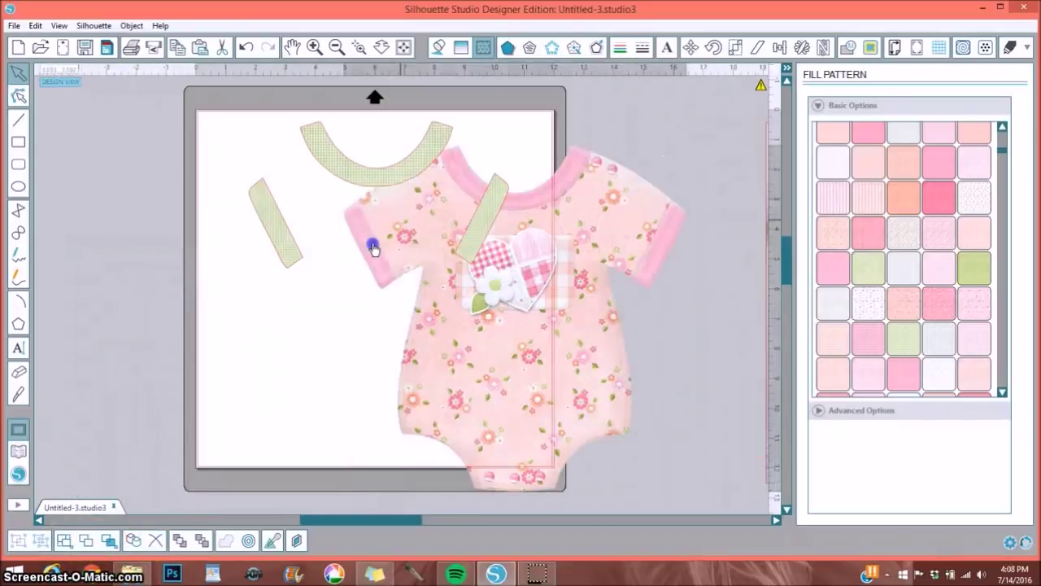
Step: Move the green collar and both sleeve strips to the left pasteboard and centre the onesie image
drag(406, 177, 143, 159)
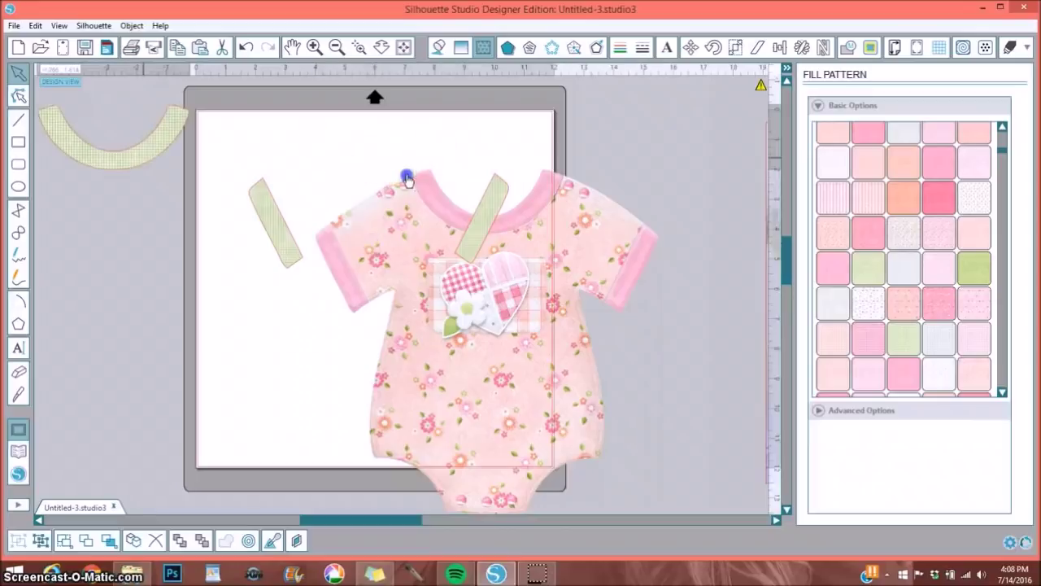
click(249, 218)
drag(250, 218, 116, 225)
drag(518, 215, 180, 178)
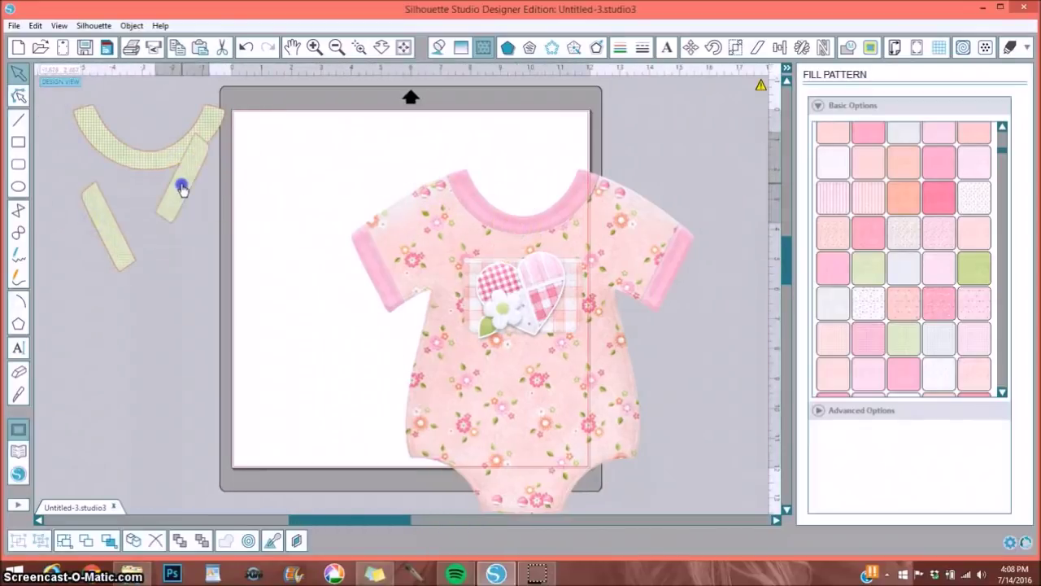
mouse_move(443, 240)
mouse_down()
mouse_move(351, 148)
mouse_move(344, 195)
mouse_move(350, 186)
mouse_up()
Step: Frame the onesie as the trace area, uncheck High Pass Filter, and set Threshold to 100
click(870, 48)
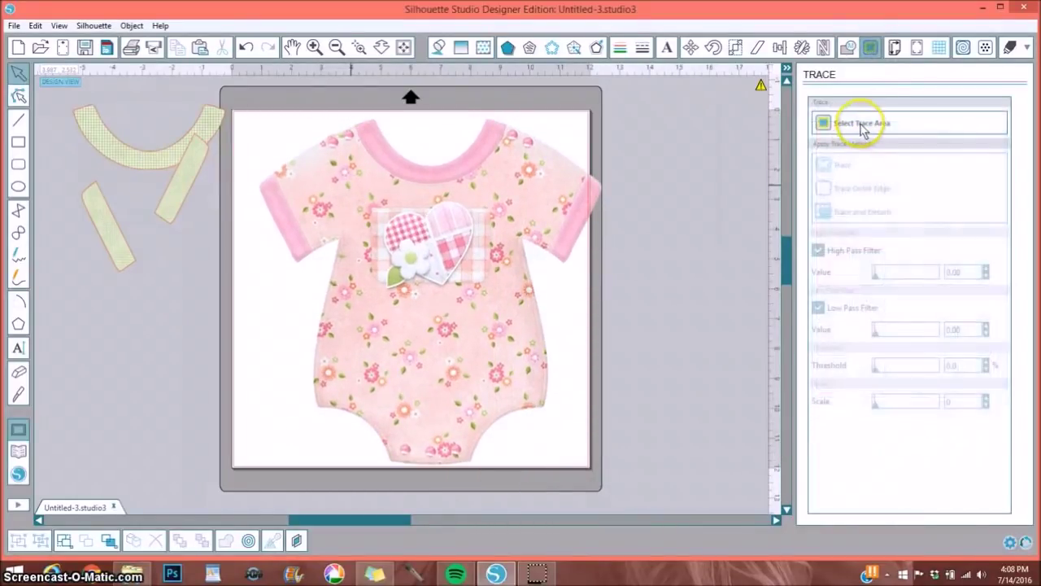
click(863, 130)
mouse_move(260, 88)
mouse_down()
mouse_move(414, 321)
mouse_move(644, 541)
mouse_move(595, 428)
mouse_move(618, 399)
mouse_move(645, 414)
mouse_up()
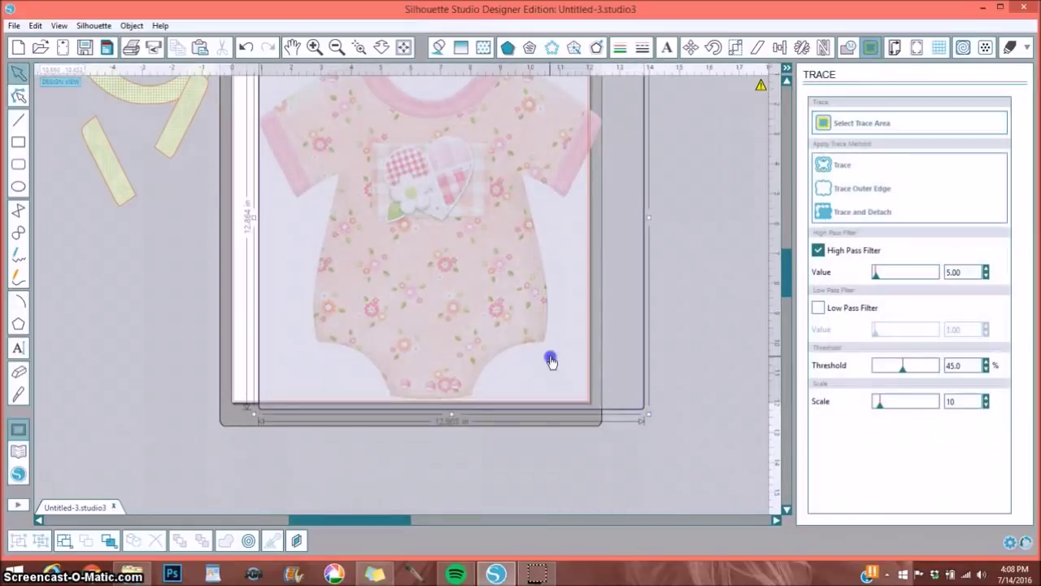
drag(551, 361, 541, 360)
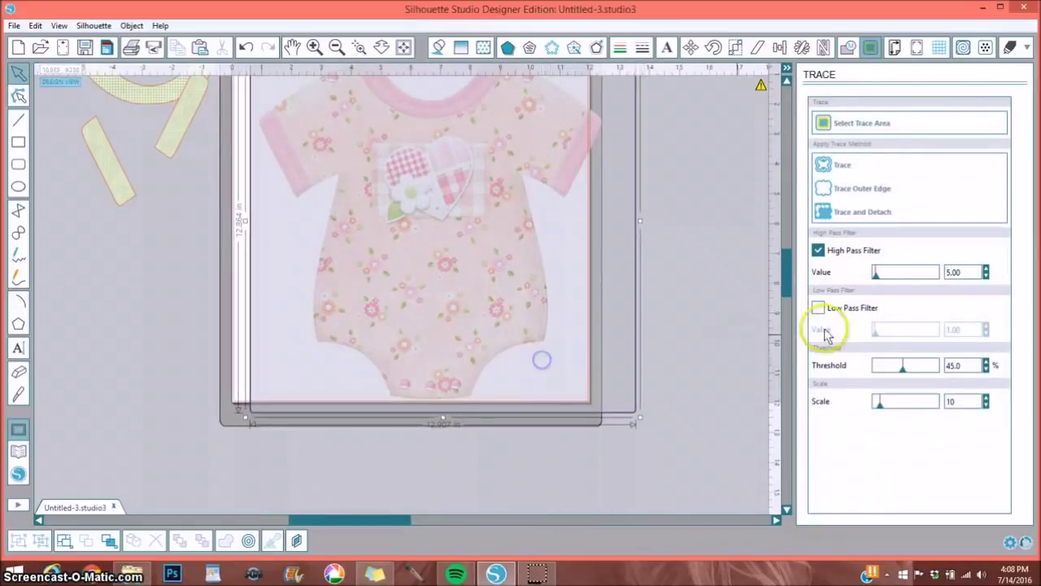
click(817, 250)
drag(902, 365, 954, 378)
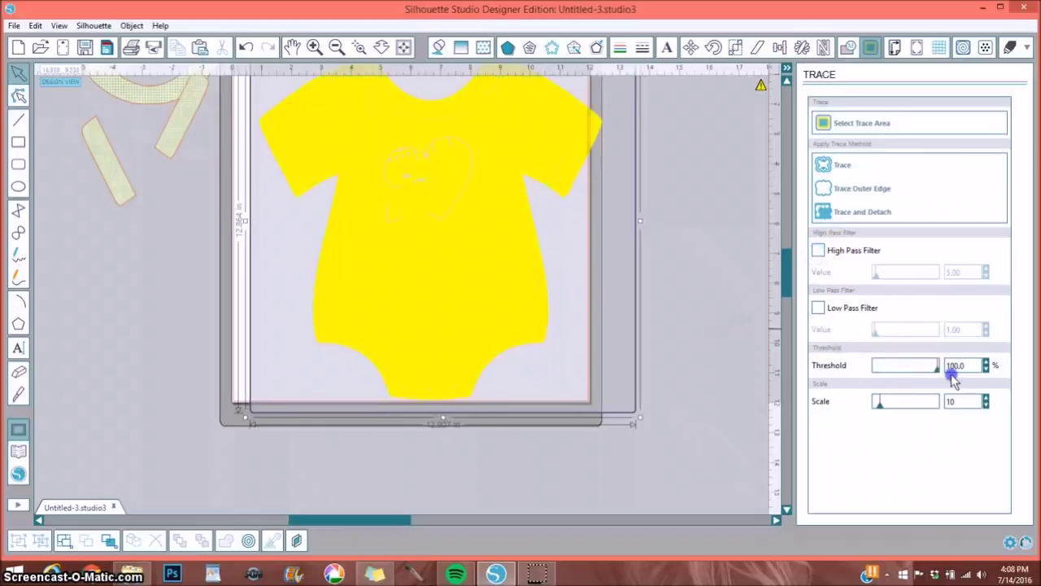
Step: Trace the onesie's outer edge, then move the floral image aside and the collar toward the outline
click(855, 190)
mouse_move(401, 212)
mouse_down()
mouse_move(767, 255)
mouse_move(751, 232)
mouse_up()
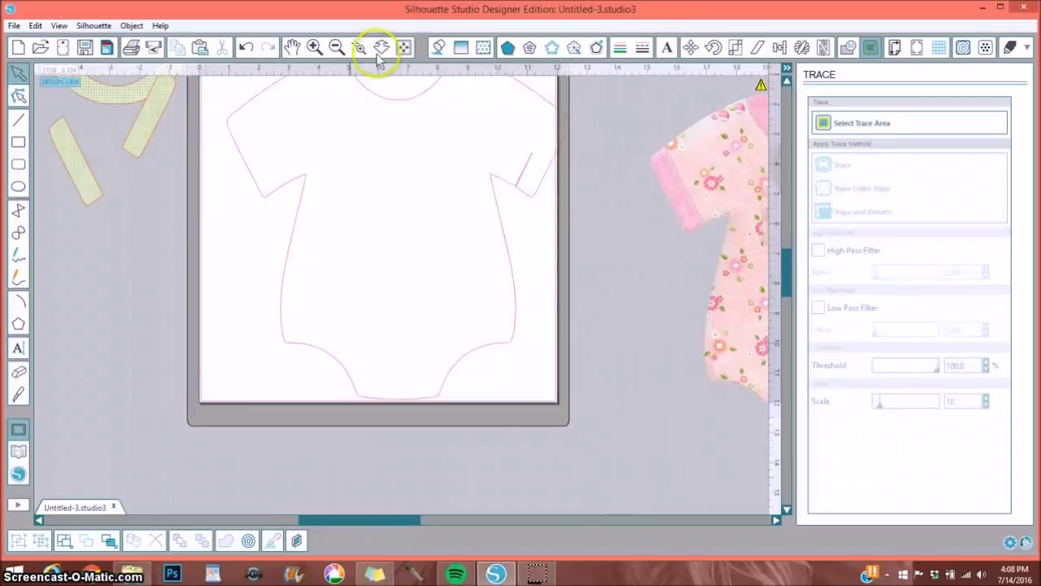
drag(148, 84, 218, 126)
Step: Fill the traced onesie outline with the pink floral pattern
click(271, 192)
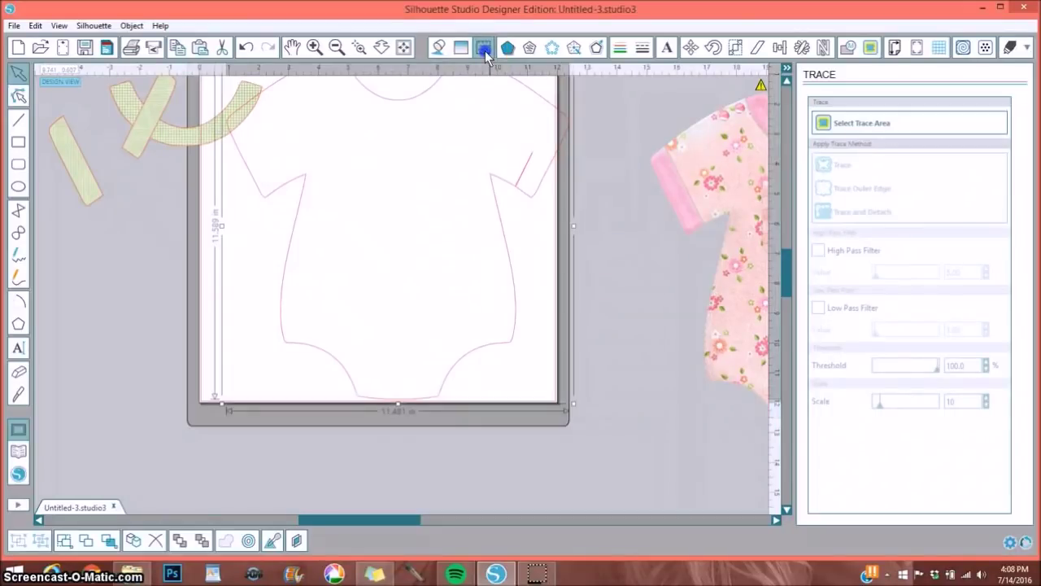
click(483, 49)
click(968, 275)
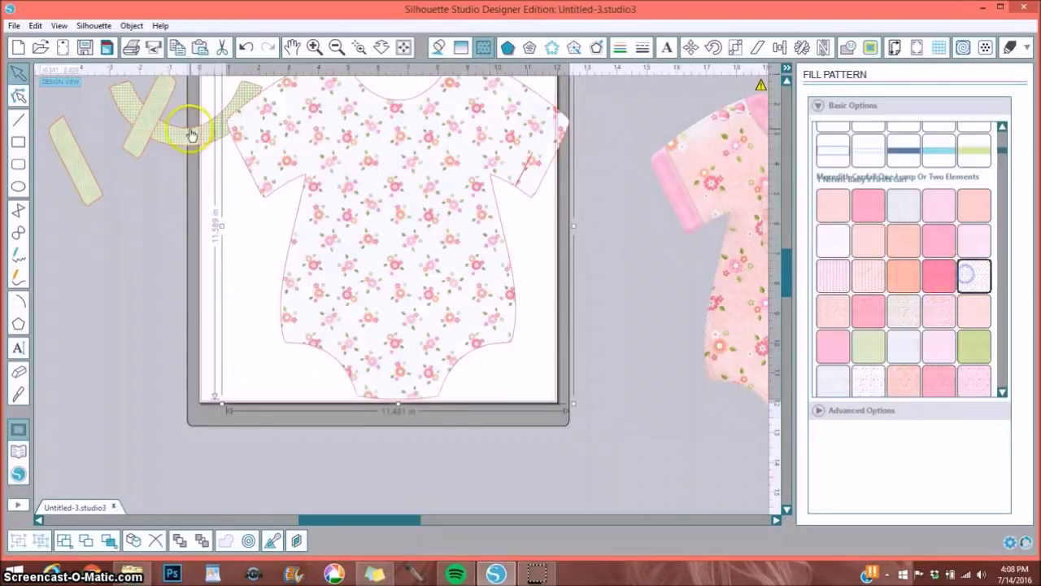
Step: Move the green collar onto the onesie's left shoulder and send the onesie to the back
click(188, 135)
drag(188, 135, 264, 162)
click(264, 162)
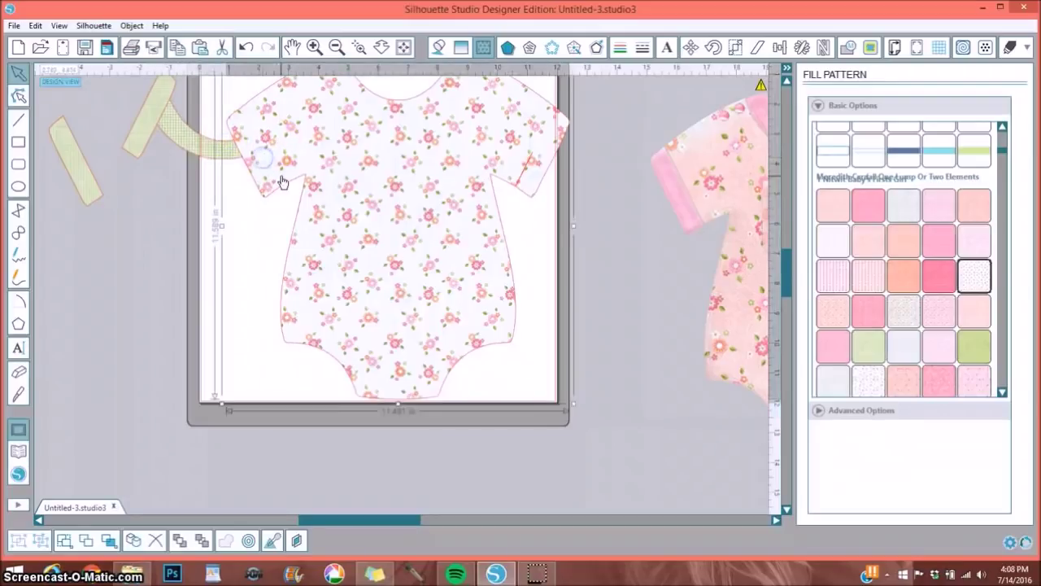
right_click(282, 177)
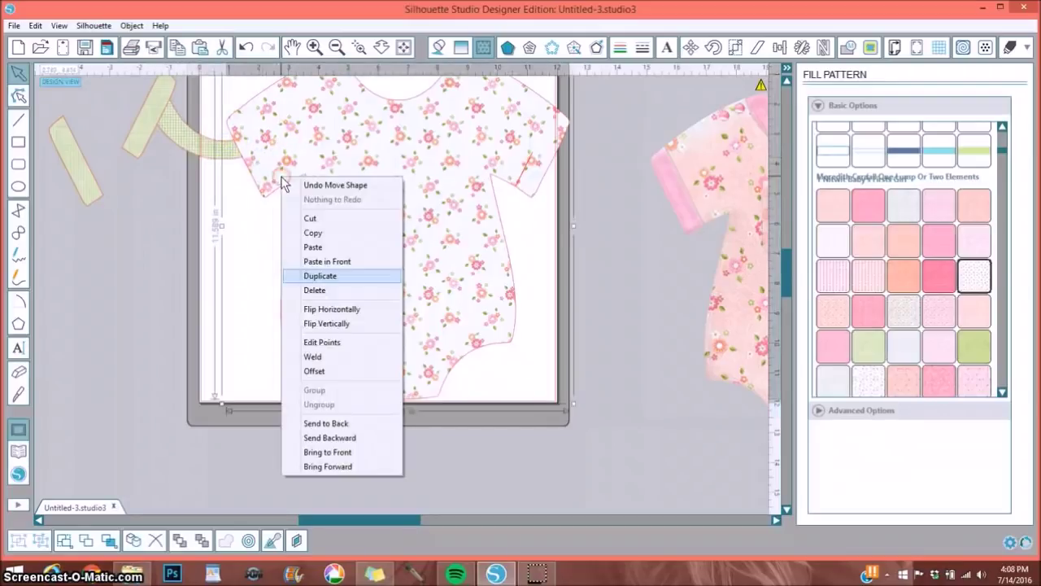
click(321, 423)
Step: Place the green collar on the neckline and green cuffs on the right and left sleeves
drag(215, 153, 397, 117)
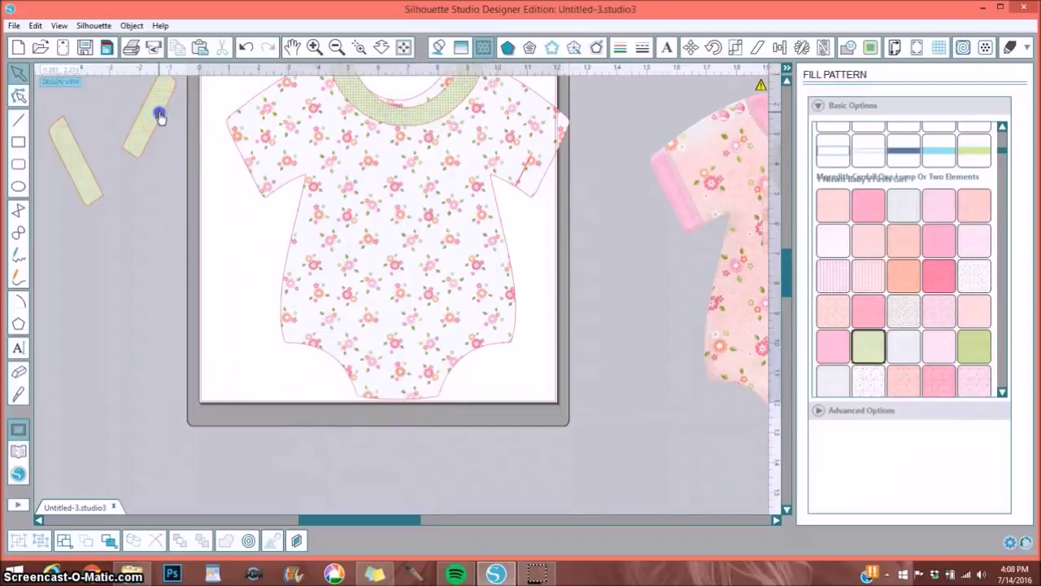
drag(163, 109, 550, 154)
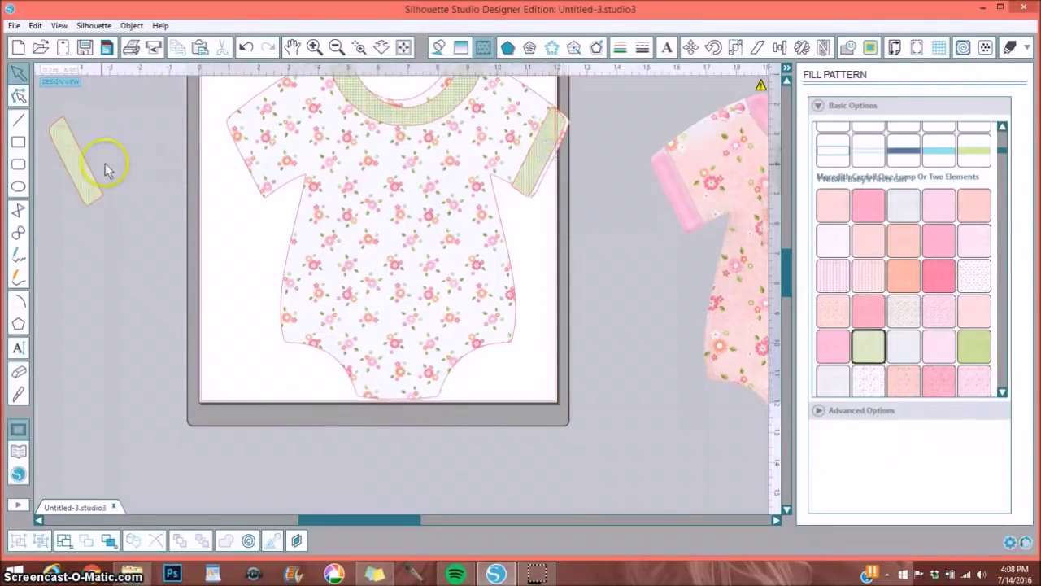
drag(93, 174, 253, 167)
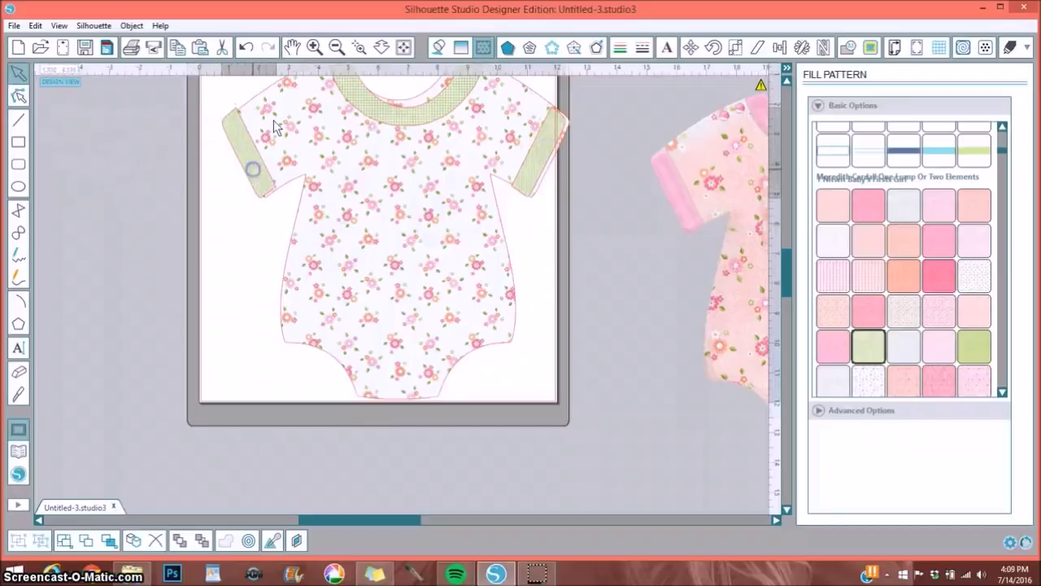
Step: Zoom to fit the mat and nudge the collar and left cuff into position
click(404, 46)
click(365, 140)
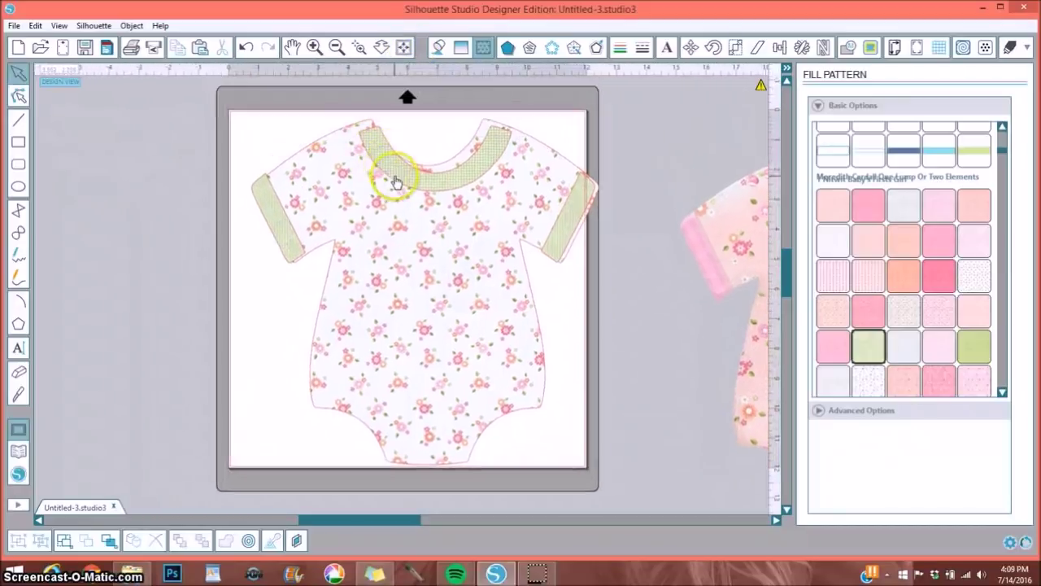
drag(390, 174, 388, 168)
click(556, 233)
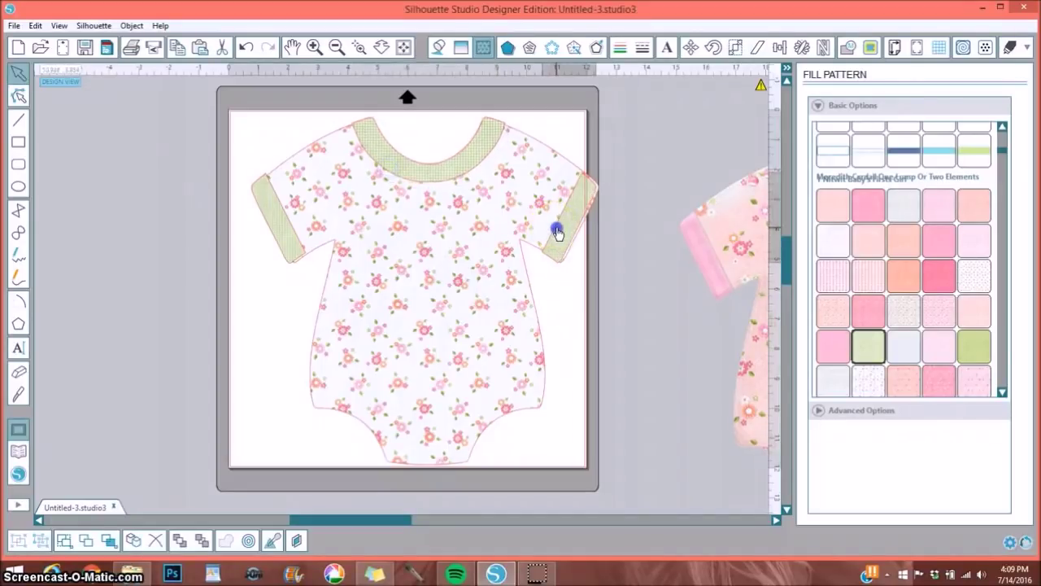
drag(295, 255, 300, 254)
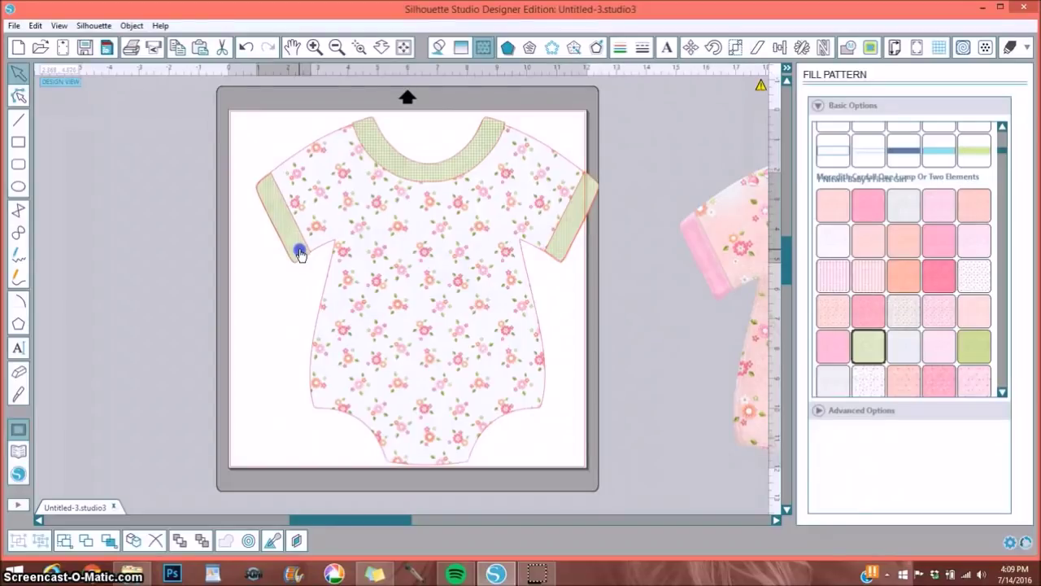
Step: Shift all the onesie pieces slightly left on the mat, then deselect
drag(237, 127, 633, 480)
mouse_move(448, 375)
mouse_down()
mouse_move(418, 368)
mouse_move(430, 375)
mouse_up()
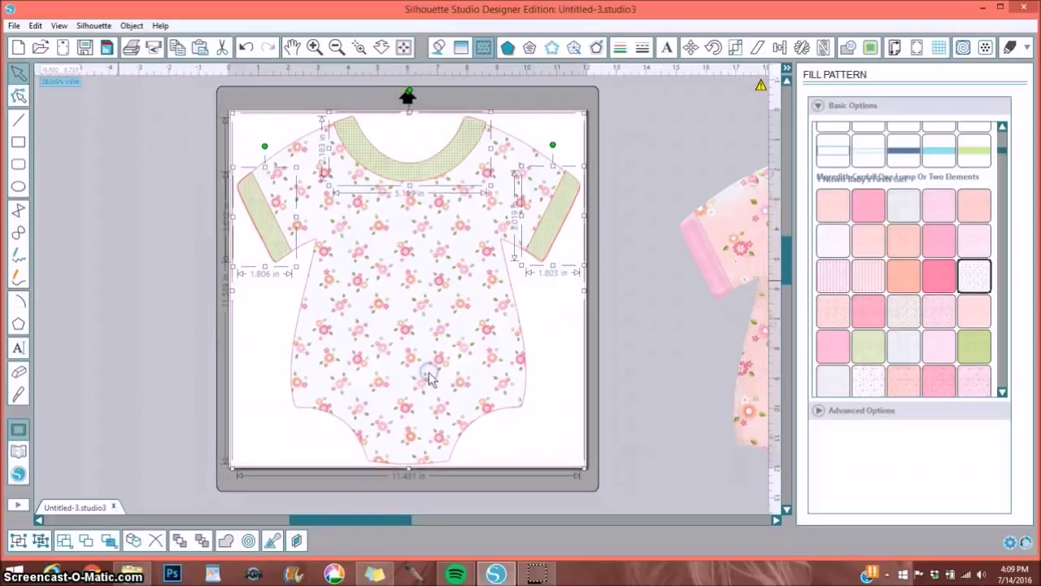
click(116, 285)
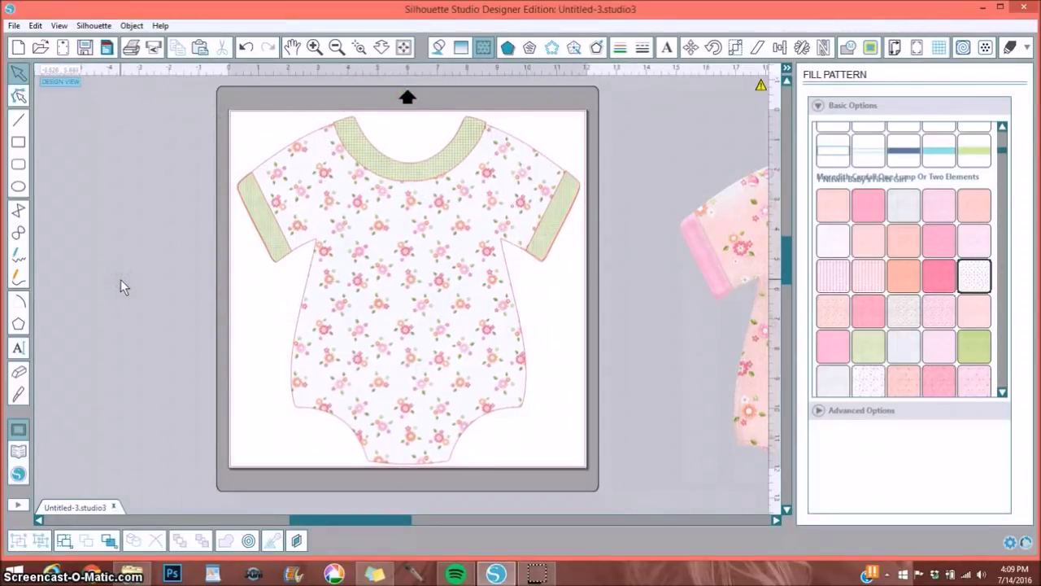